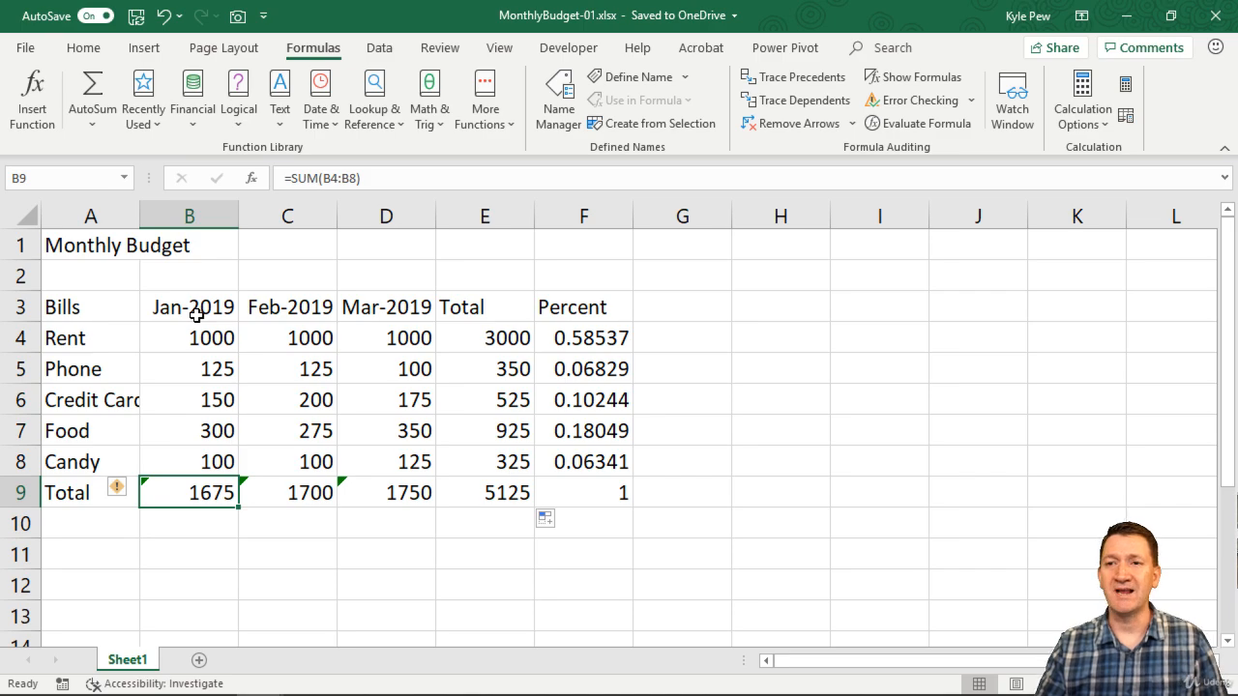
# Enter the labels MIN, MAX and AVERAGE in cells A11, A12 and A13 below the budget table.
pyautogui.scroll(-1, 196, 314)
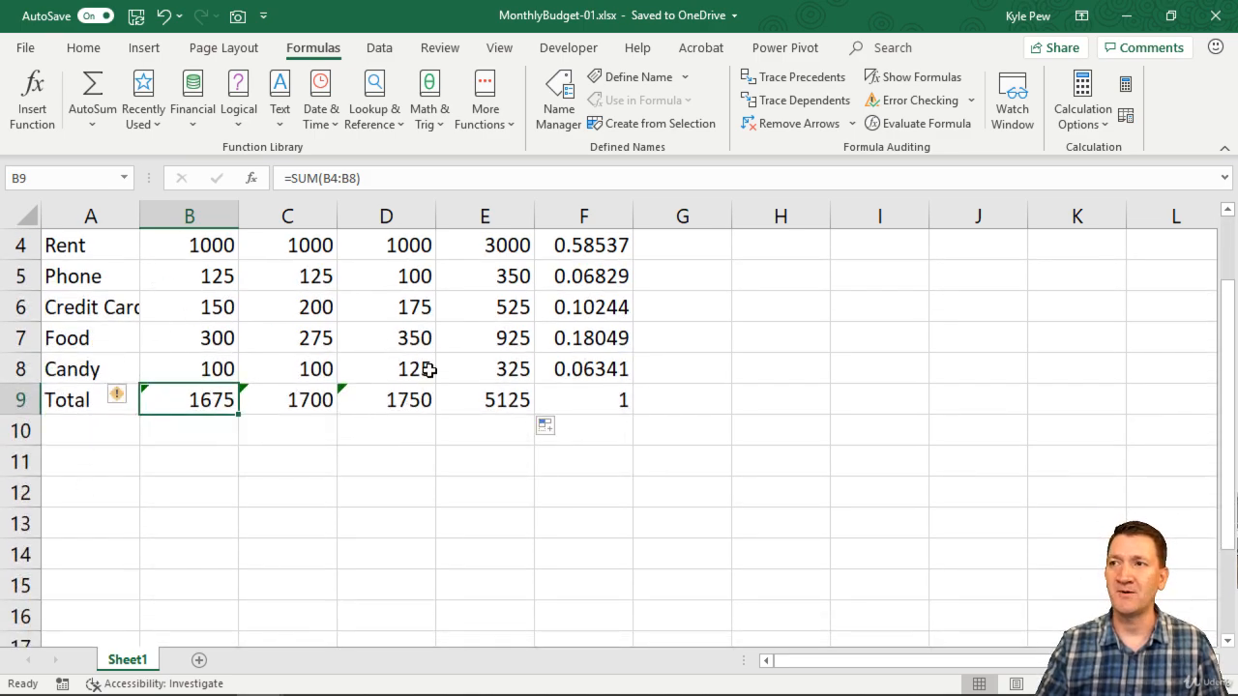
pyautogui.click(72, 470)
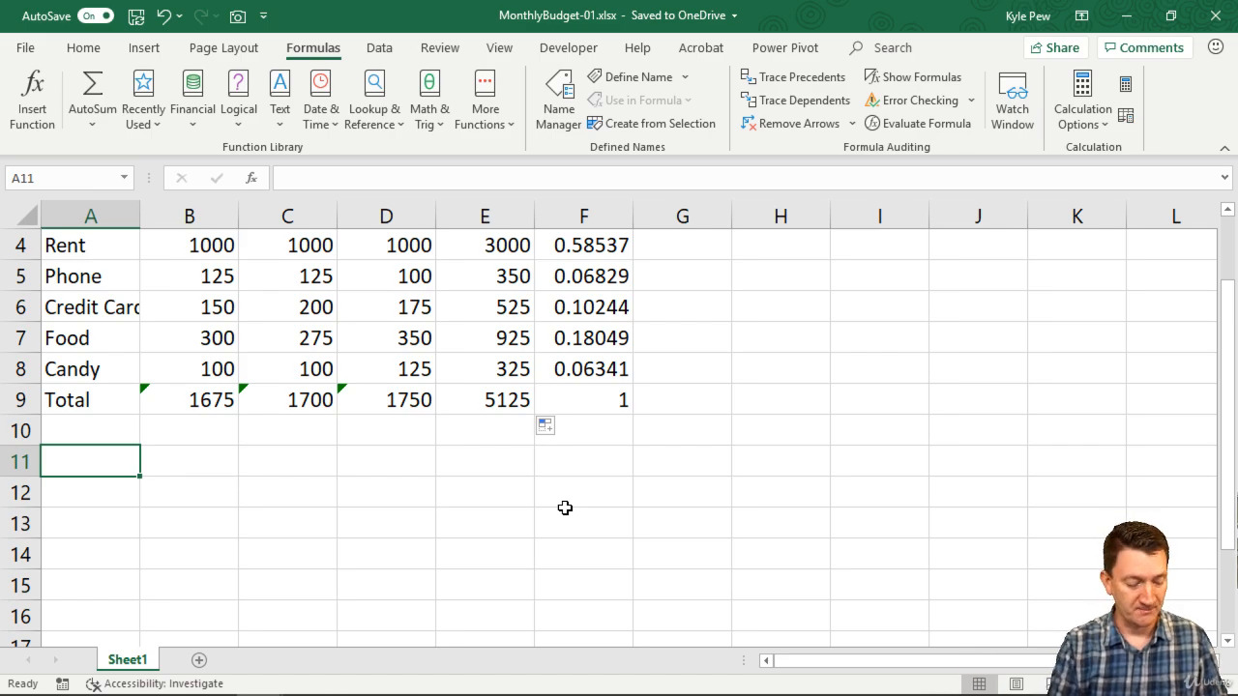
pyautogui.write('MIN')
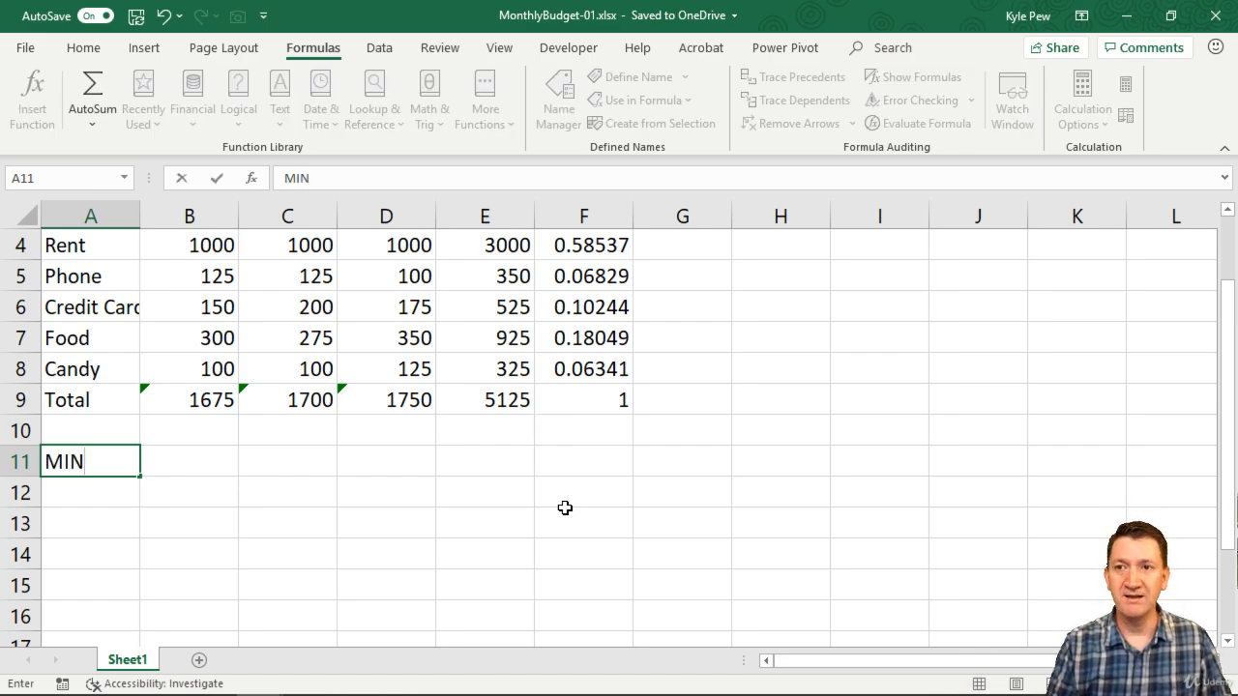
pyautogui.press('Return')
pyautogui.write('MAX')
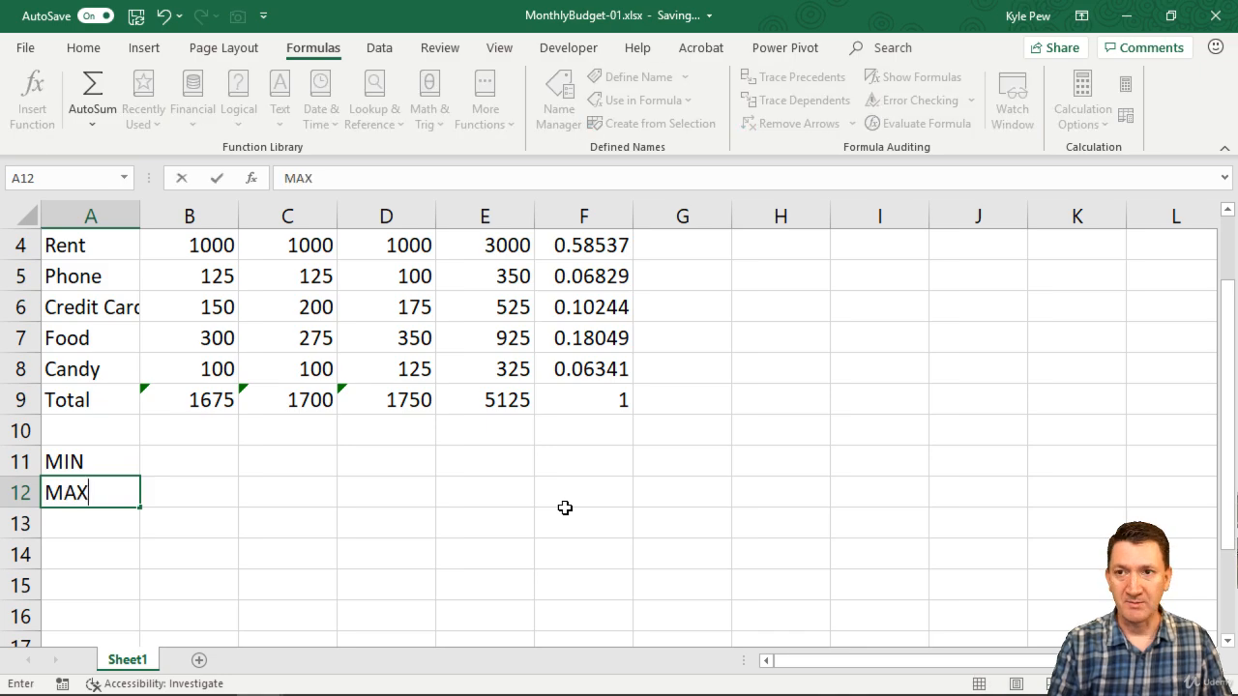
pyautogui.press('Return')
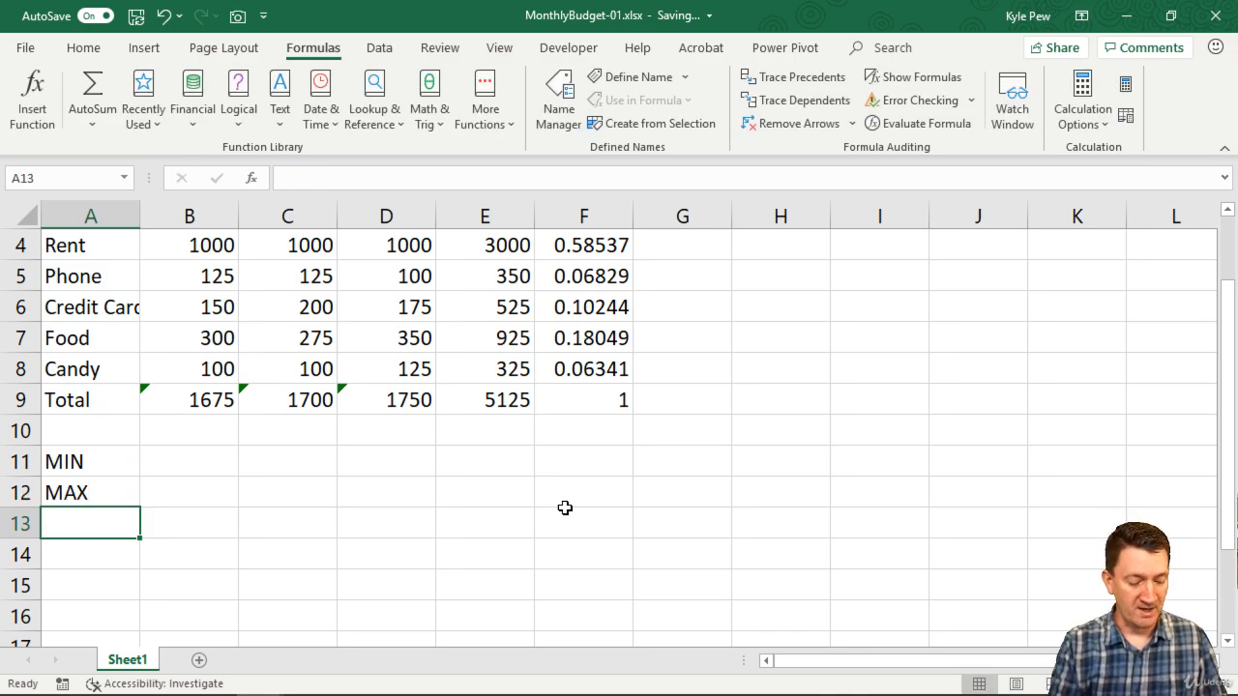
pyautogui.write('AVERA')
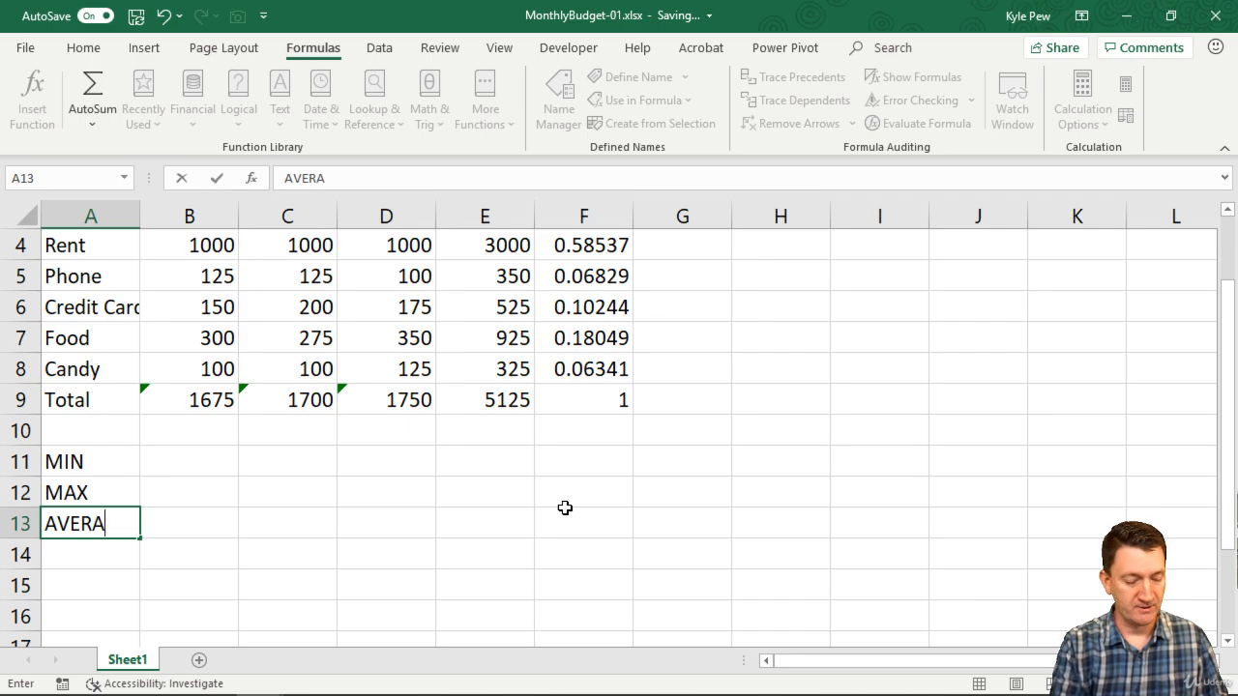
pyautogui.write('GE')
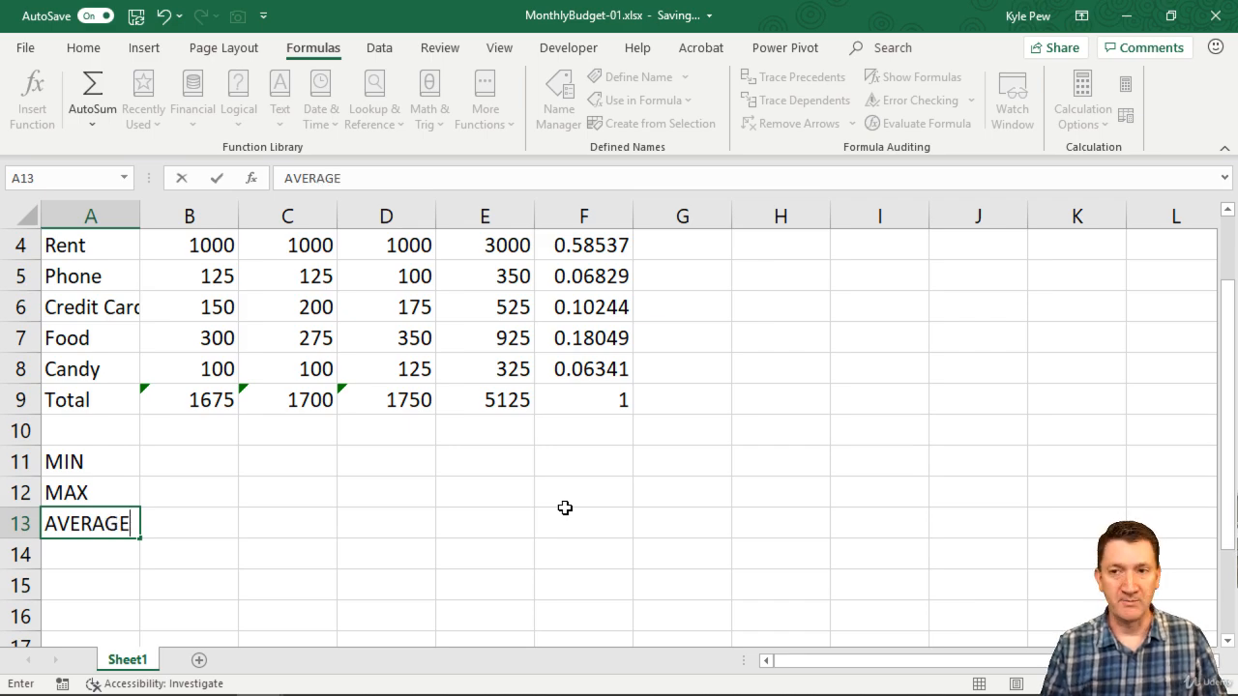
pyautogui.press('Tab')
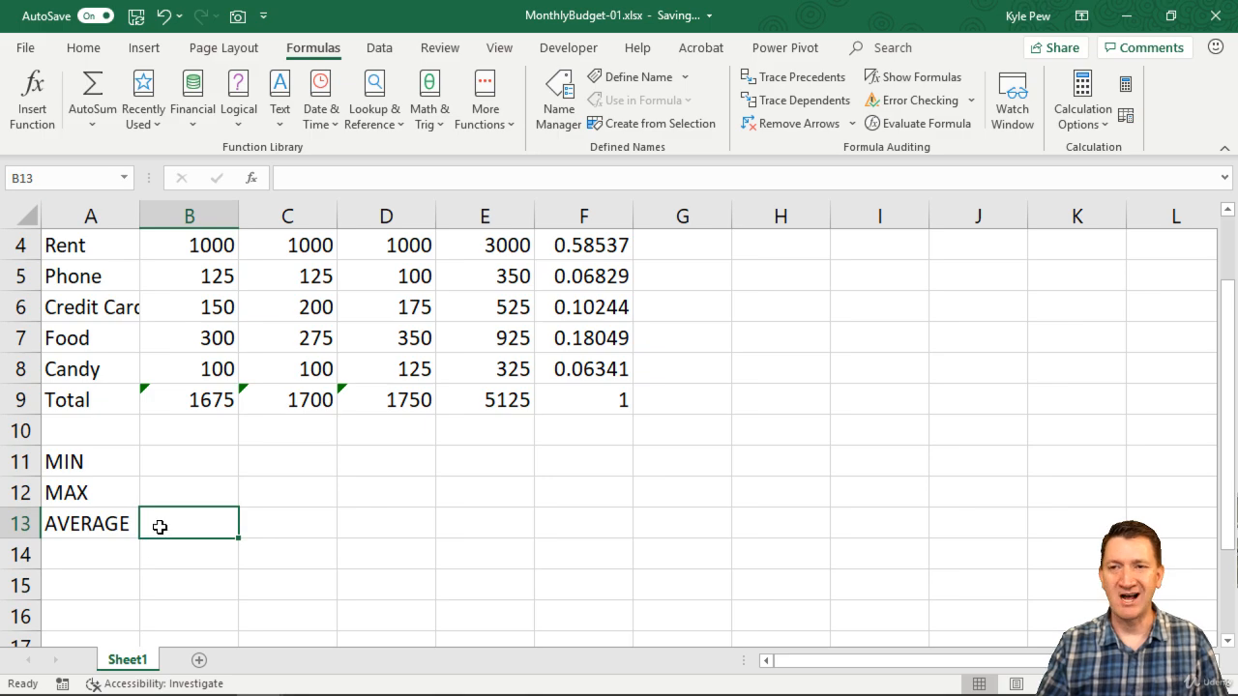
# Select cell B11 and look through the Math & Trig, Cube, Compatibility and Statistical function lists for a minimum function.
pyautogui.scroll(1, 174, 468)
pyautogui.click(167, 565)
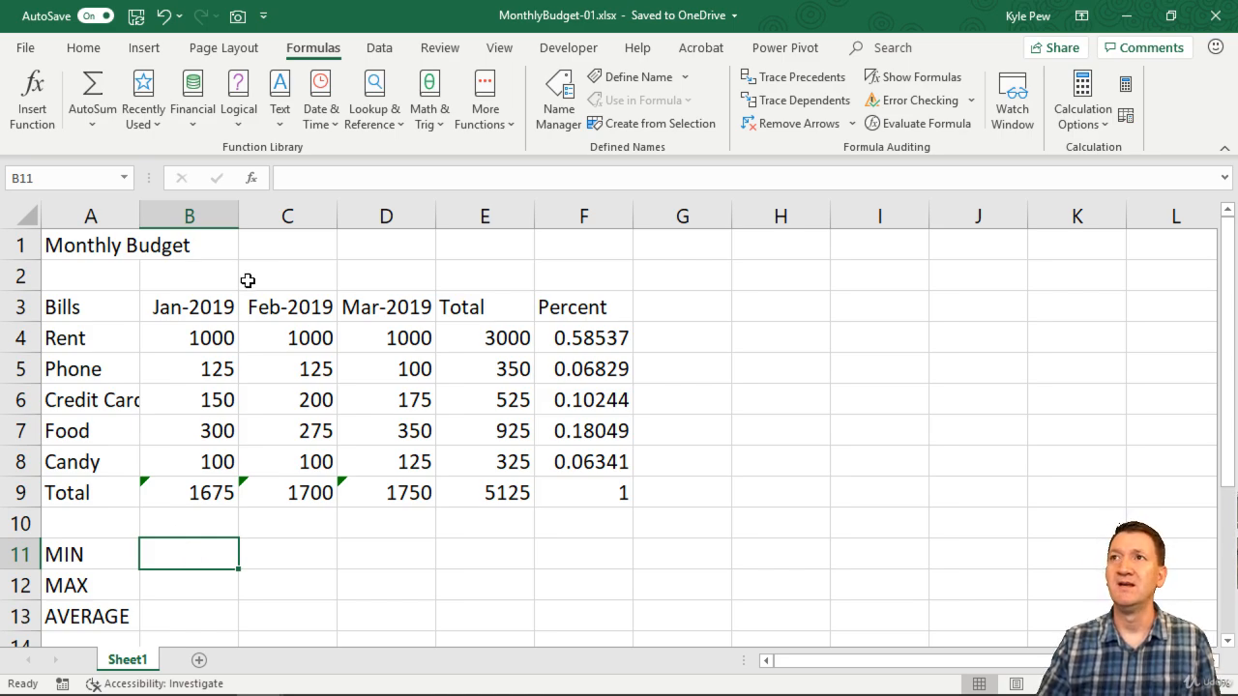
pyautogui.click(429, 122)
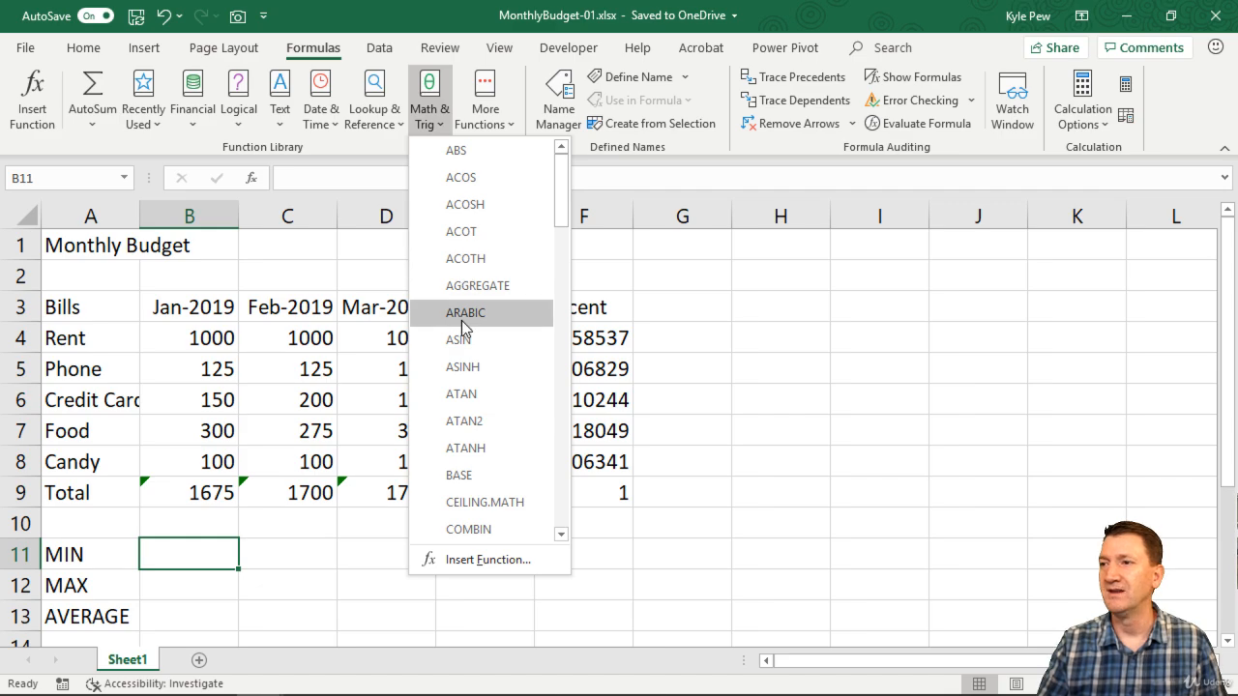
pyautogui.scroll(-4, 462, 325)
pyautogui.scroll(-5, 462, 326)
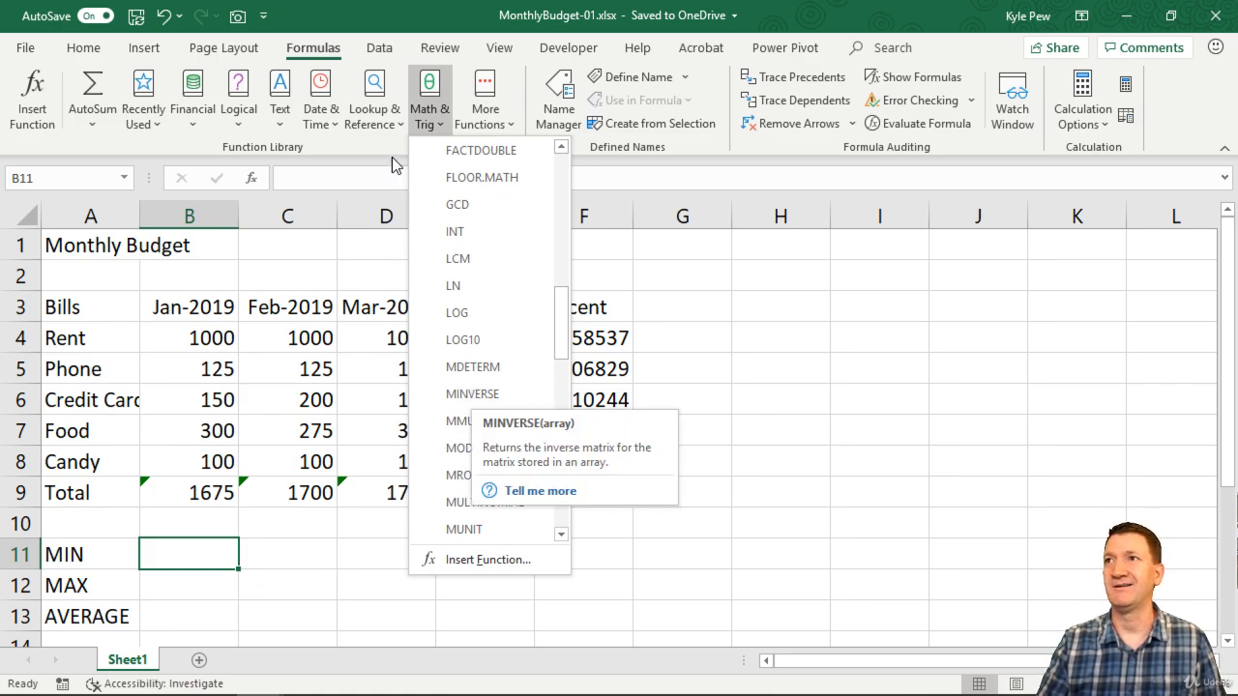
pyautogui.click(420, 12)
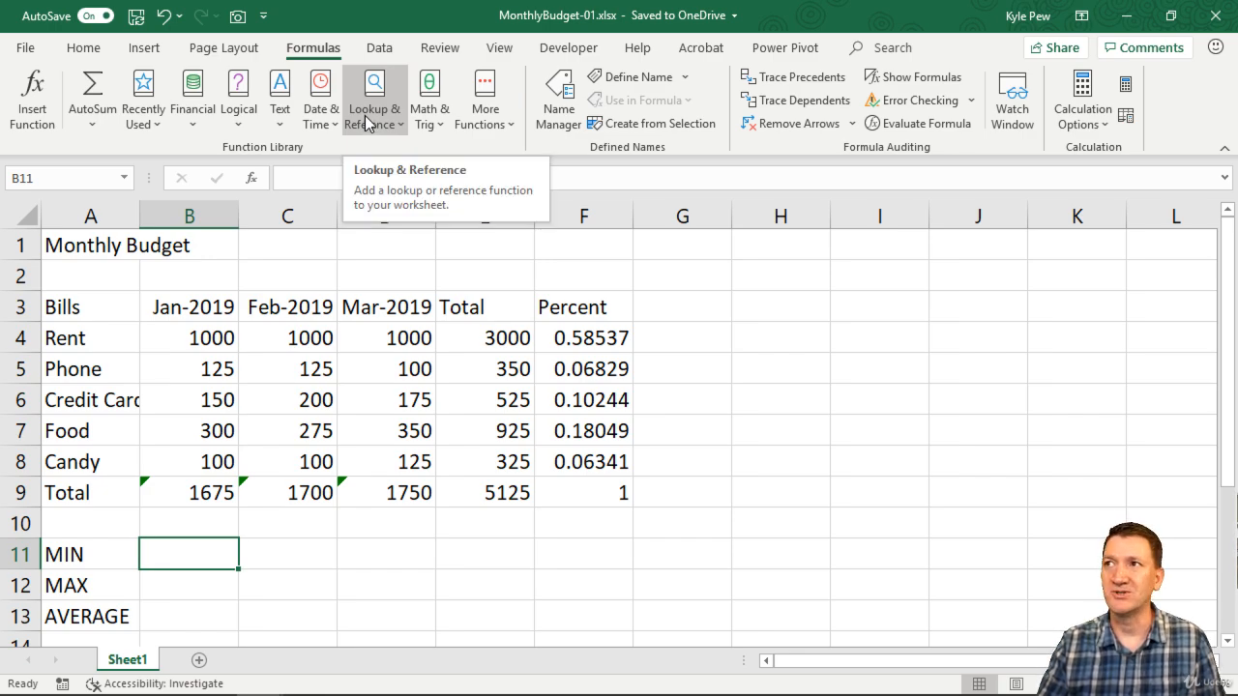
pyautogui.click(482, 126)
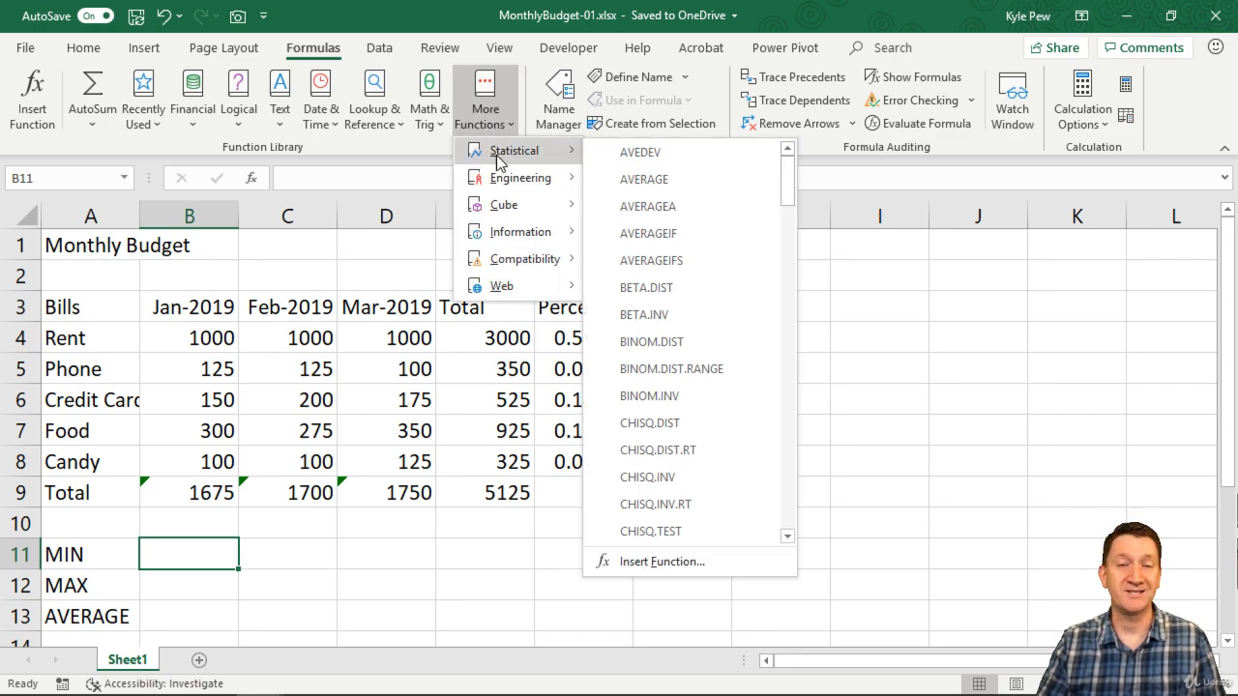
pyautogui.moveTo(503, 212)
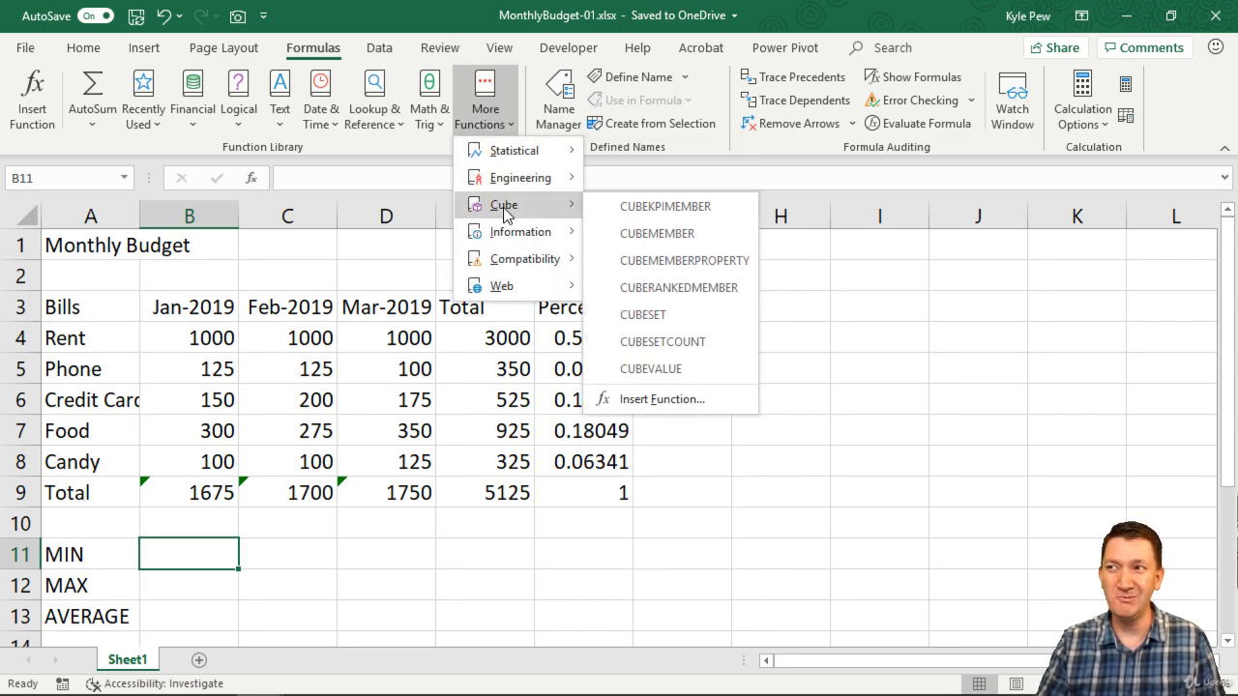
pyautogui.moveTo(510, 267)
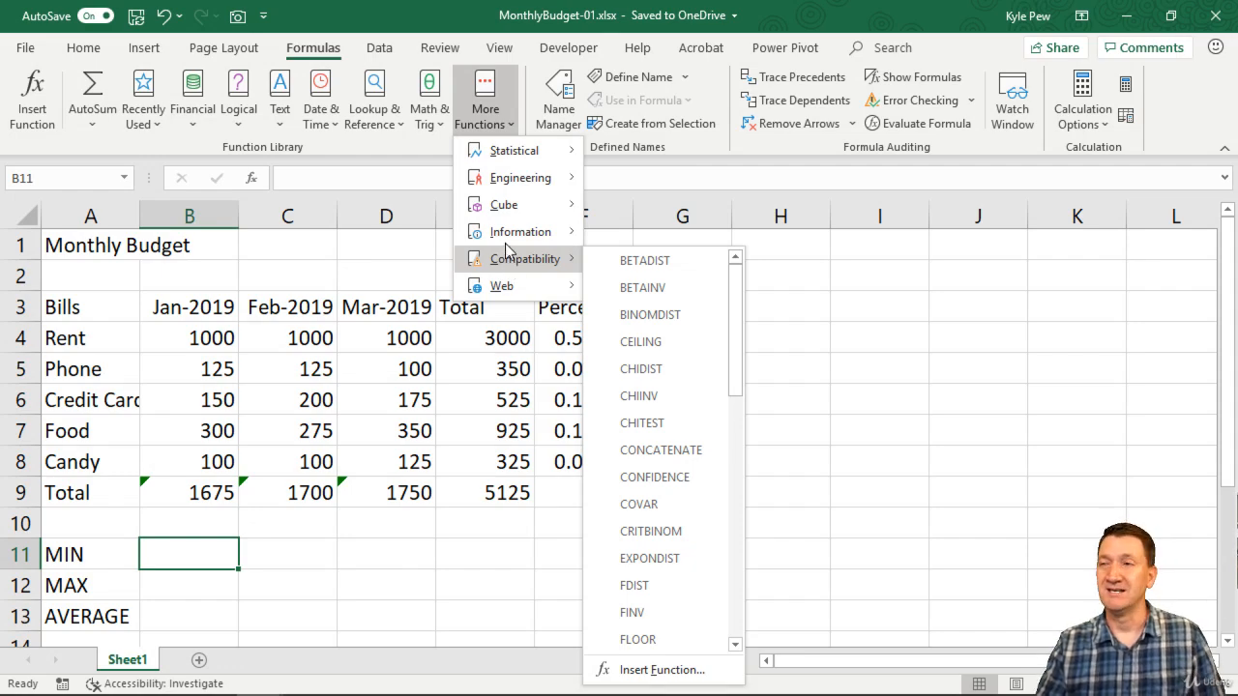
pyautogui.moveTo(511, 163)
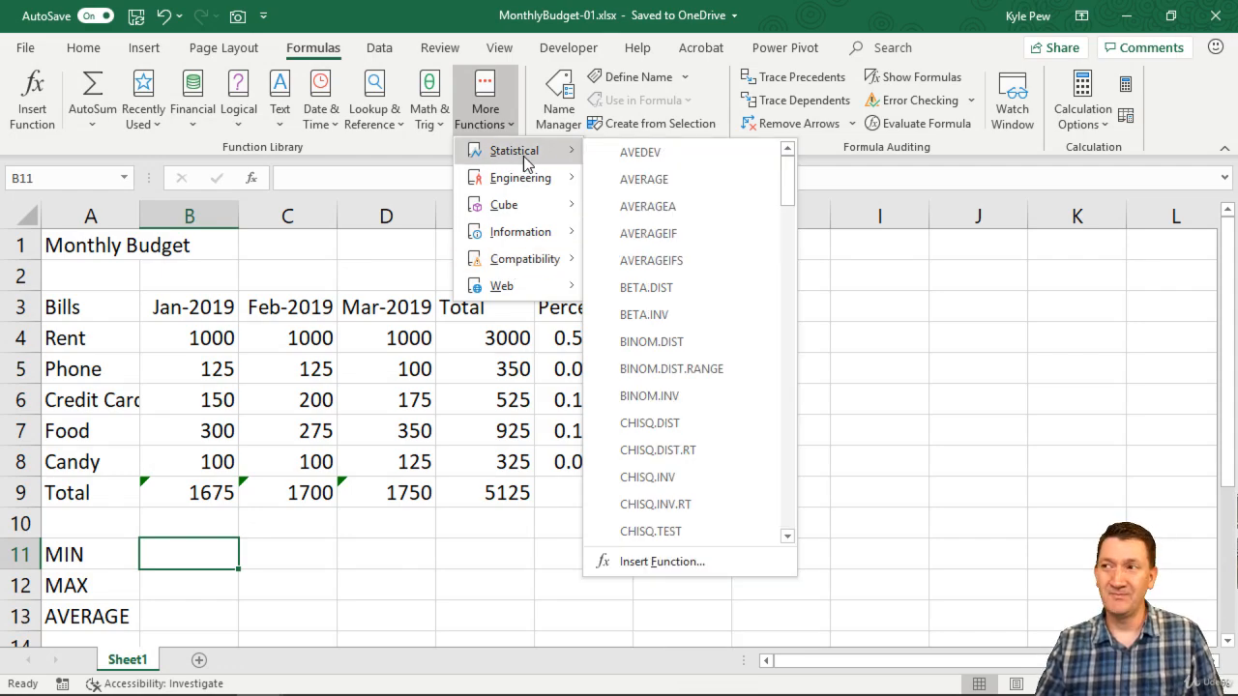
pyautogui.scroll(-10, 677, 288)
pyautogui.scroll(-6, 677, 289)
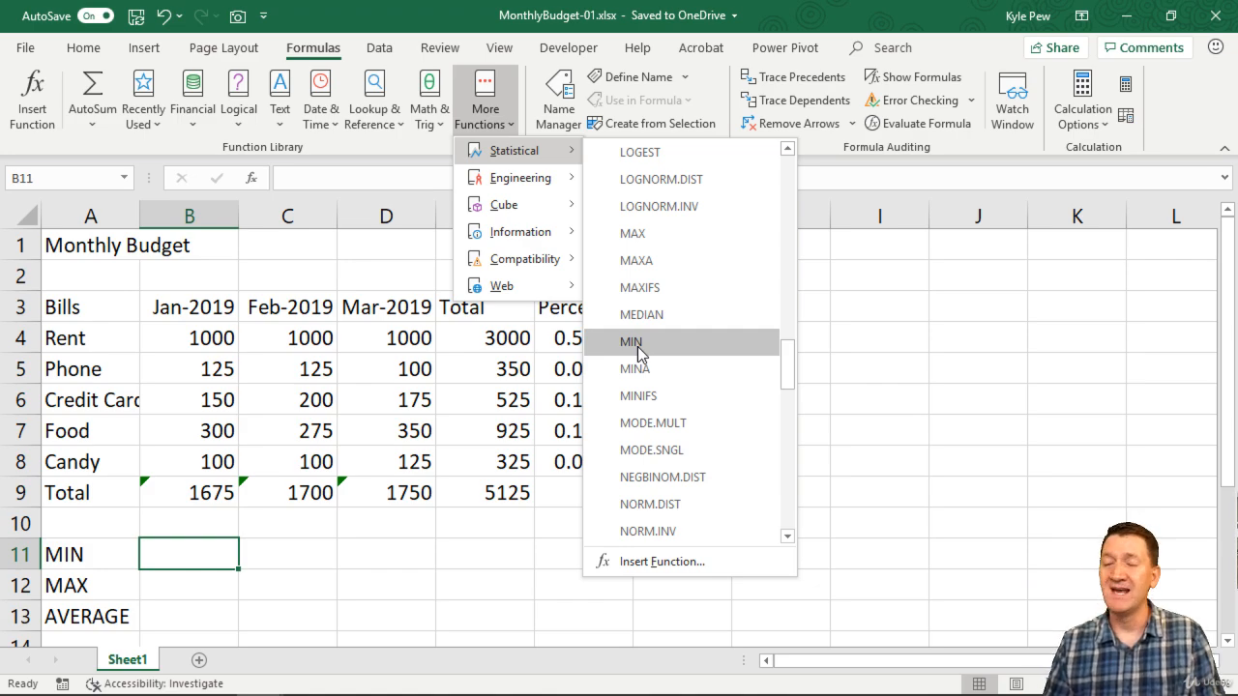
pyautogui.click(369, 8)
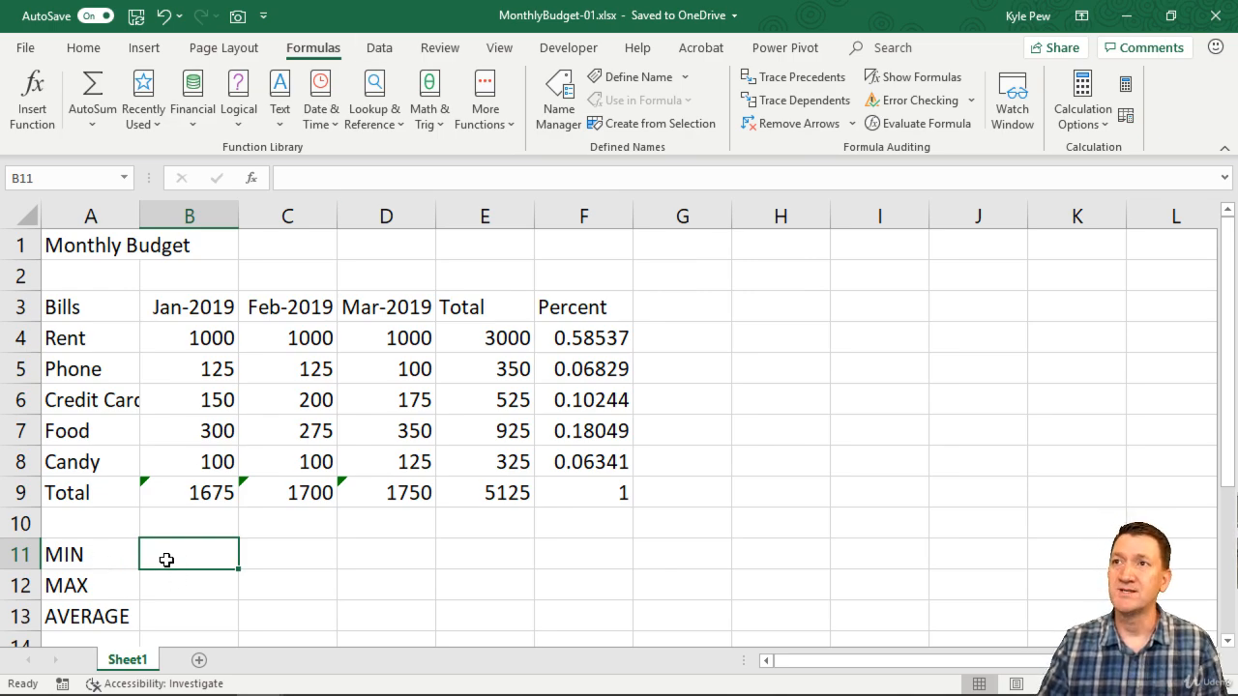
# Search the available functions for "min" and insert the MIN function in cell B11.
pyautogui.click(250, 183)
pyautogui.moveTo(411, 358); pyautogui.dragTo(356, 223)
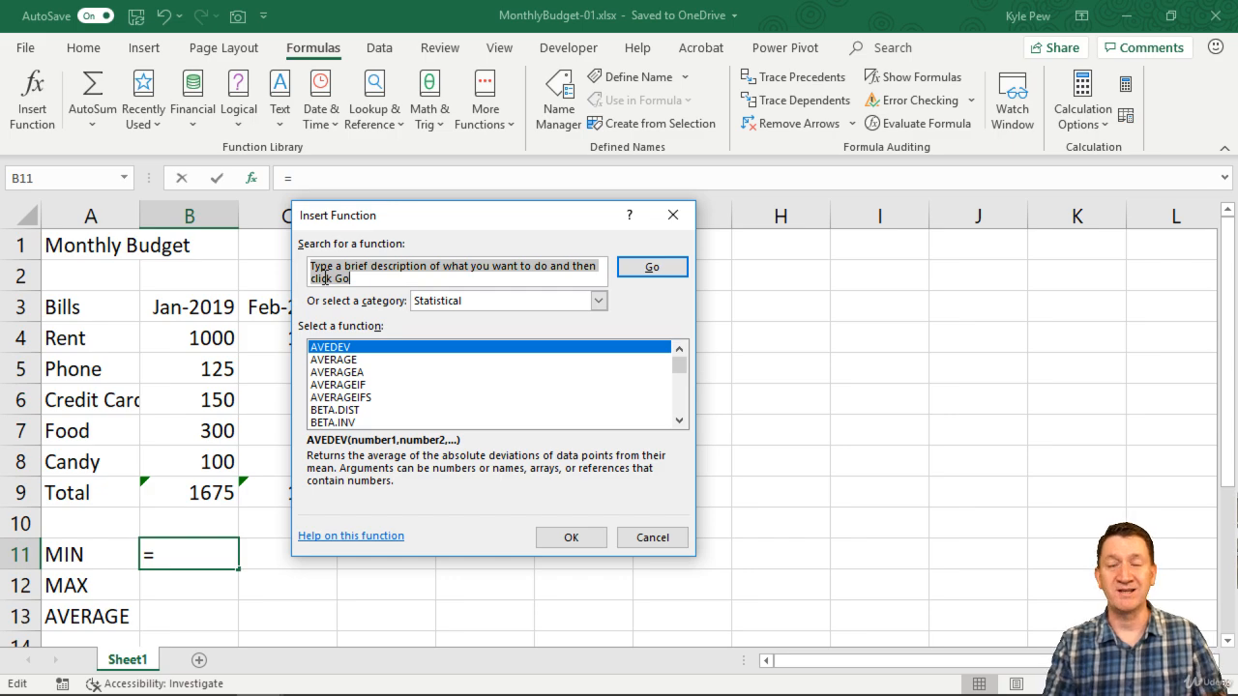
pyautogui.click(453, 301)
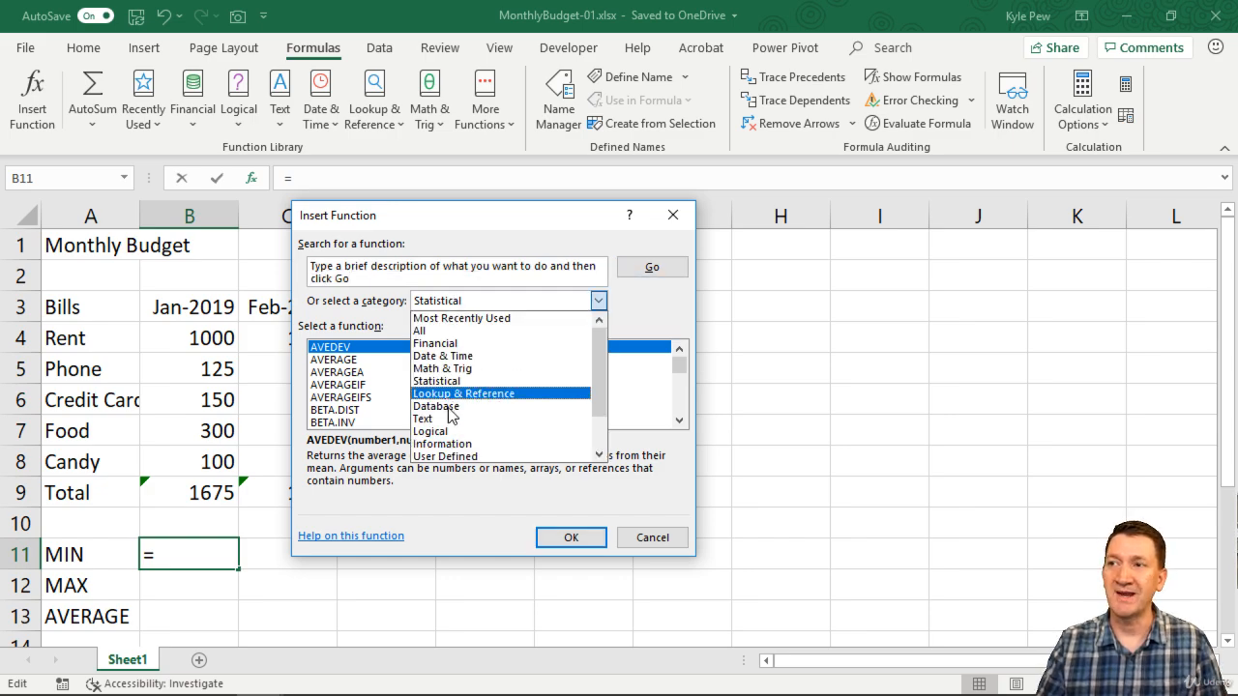
pyautogui.click(358, 299)
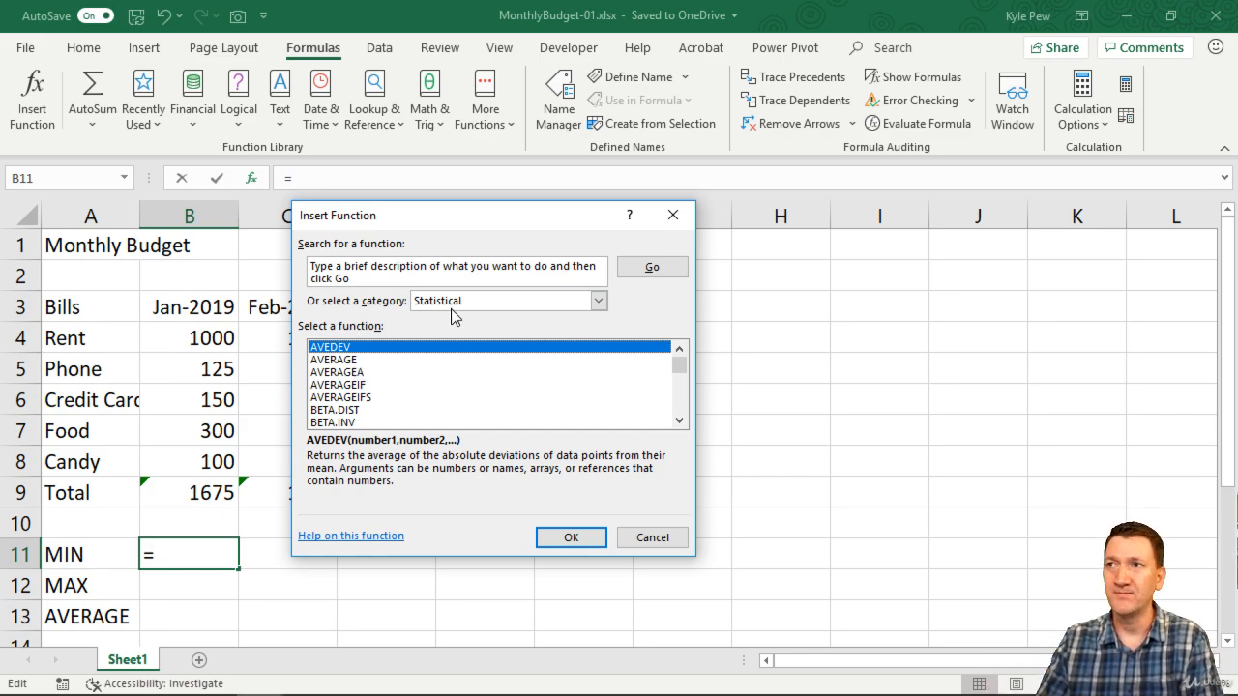
pyautogui.click(366, 275)
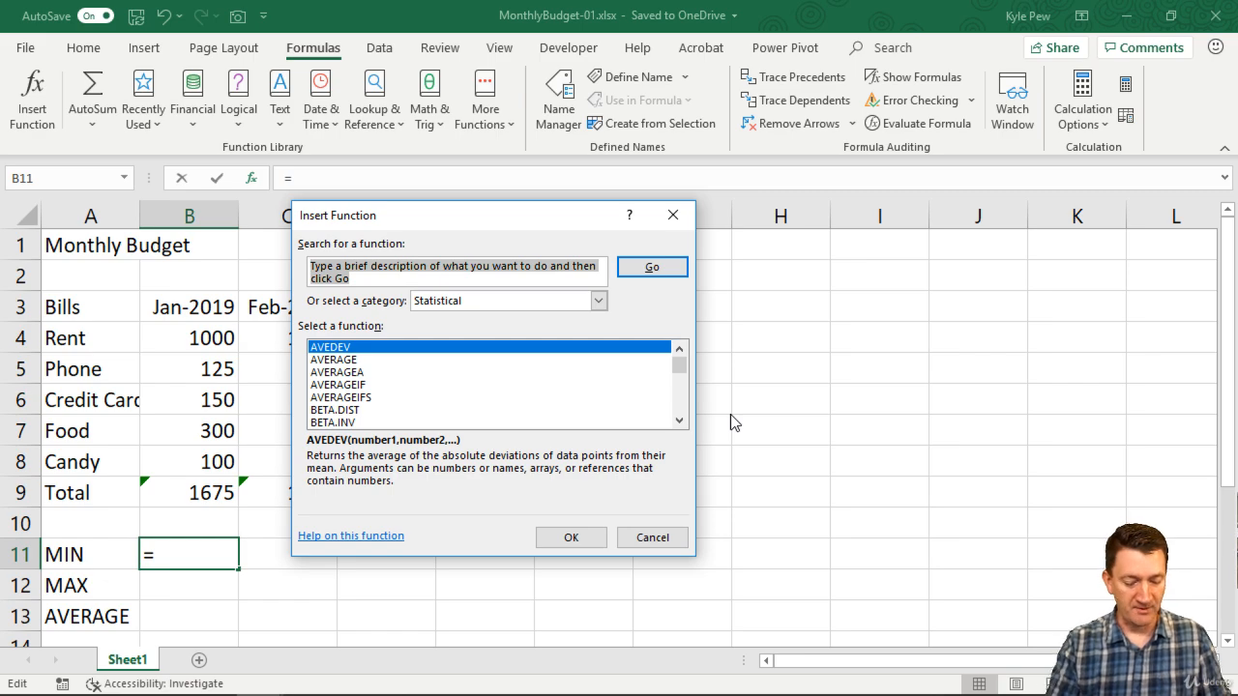
pyautogui.write('min')
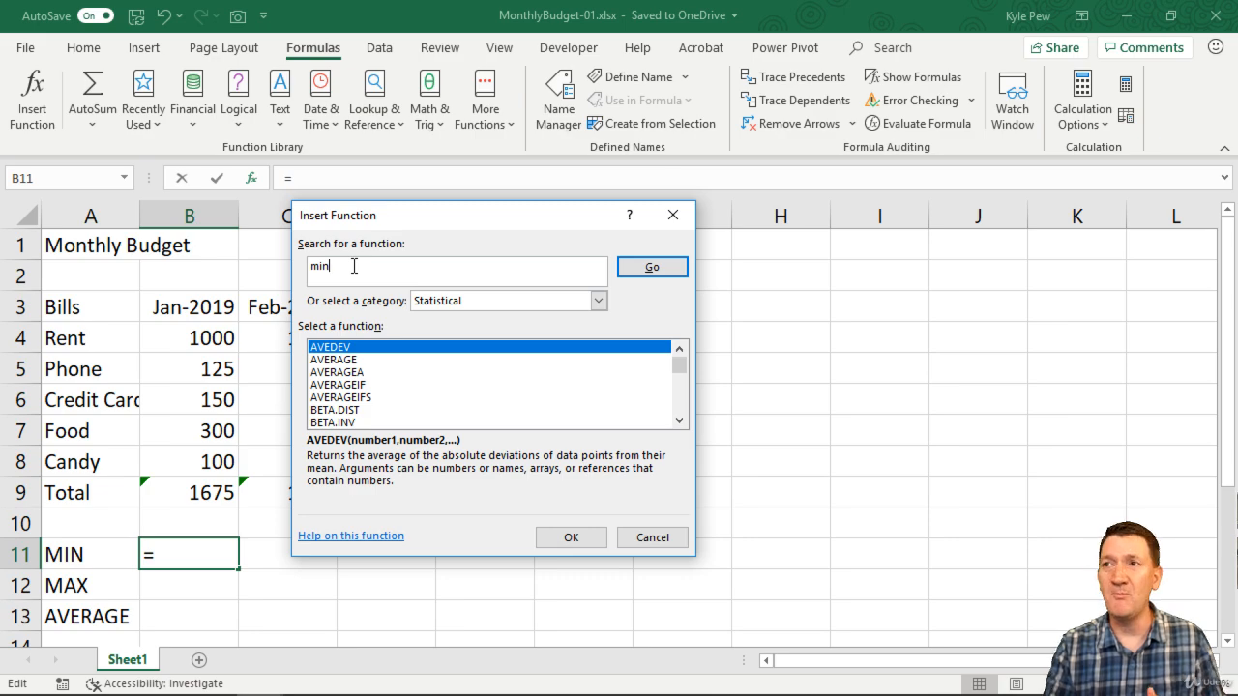
pyautogui.click(655, 270)
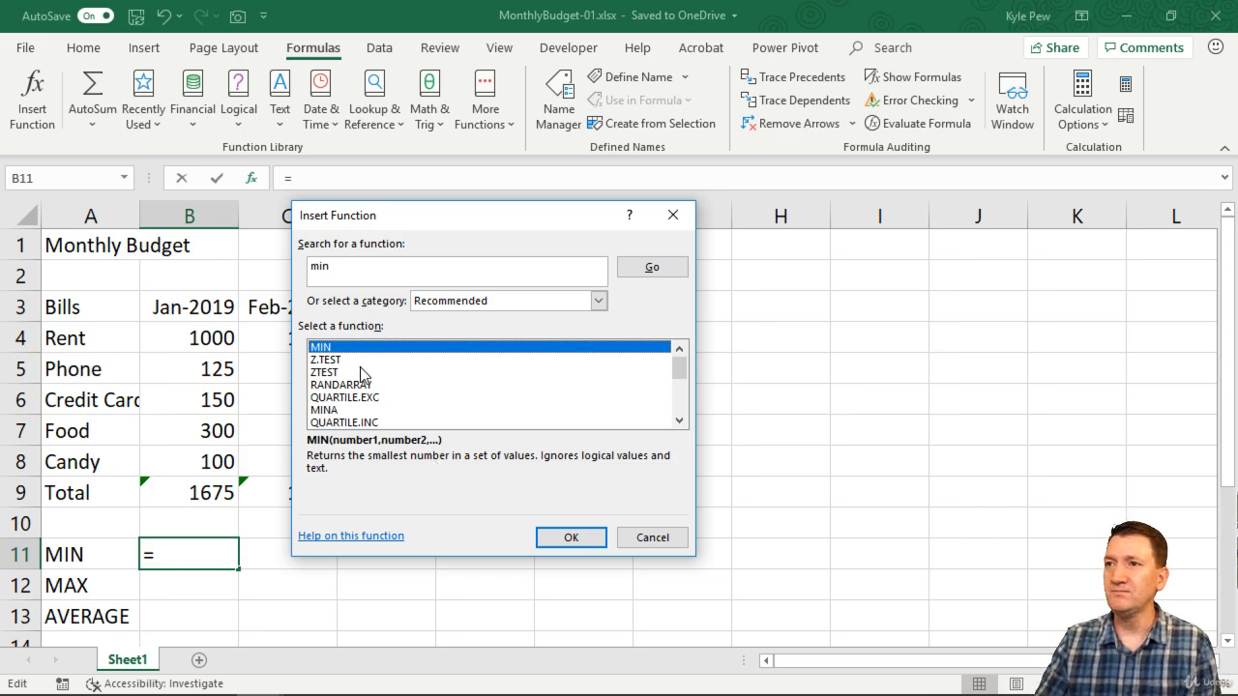
pyautogui.click(570, 538)
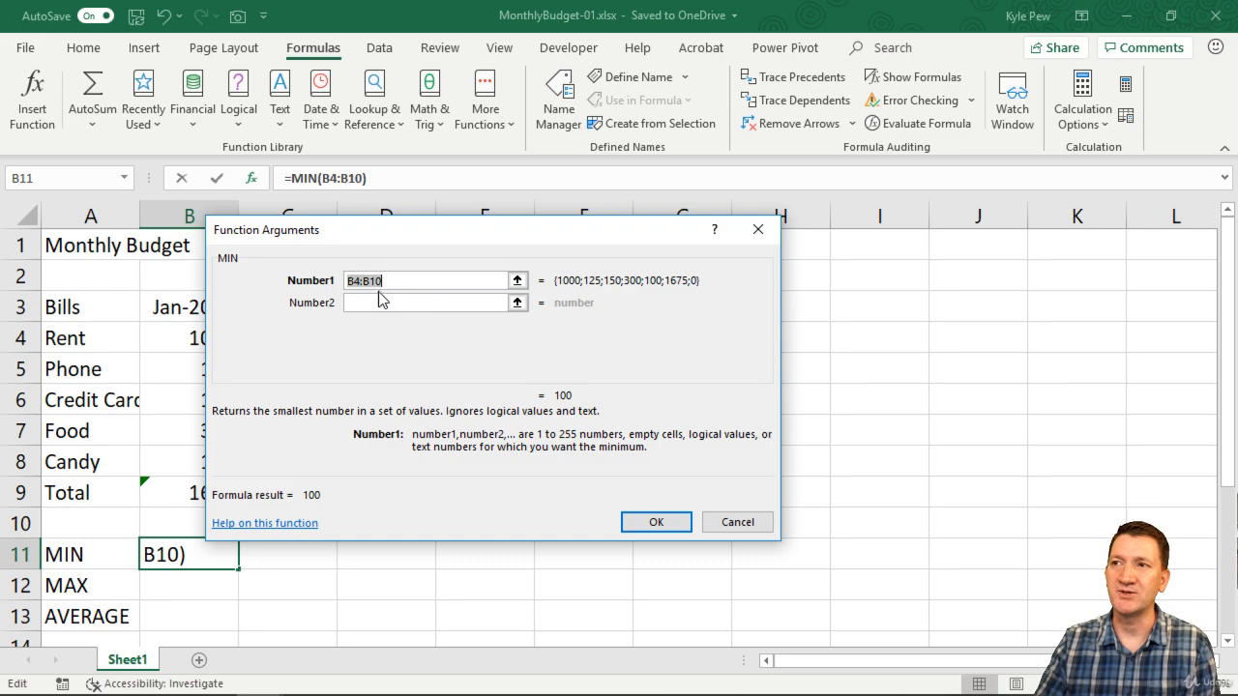
# Replace the suggested MIN argument with the January bills in B4:B8 and complete the formula.
pyautogui.moveTo(357, 242); pyautogui.dragTo(508, 253)
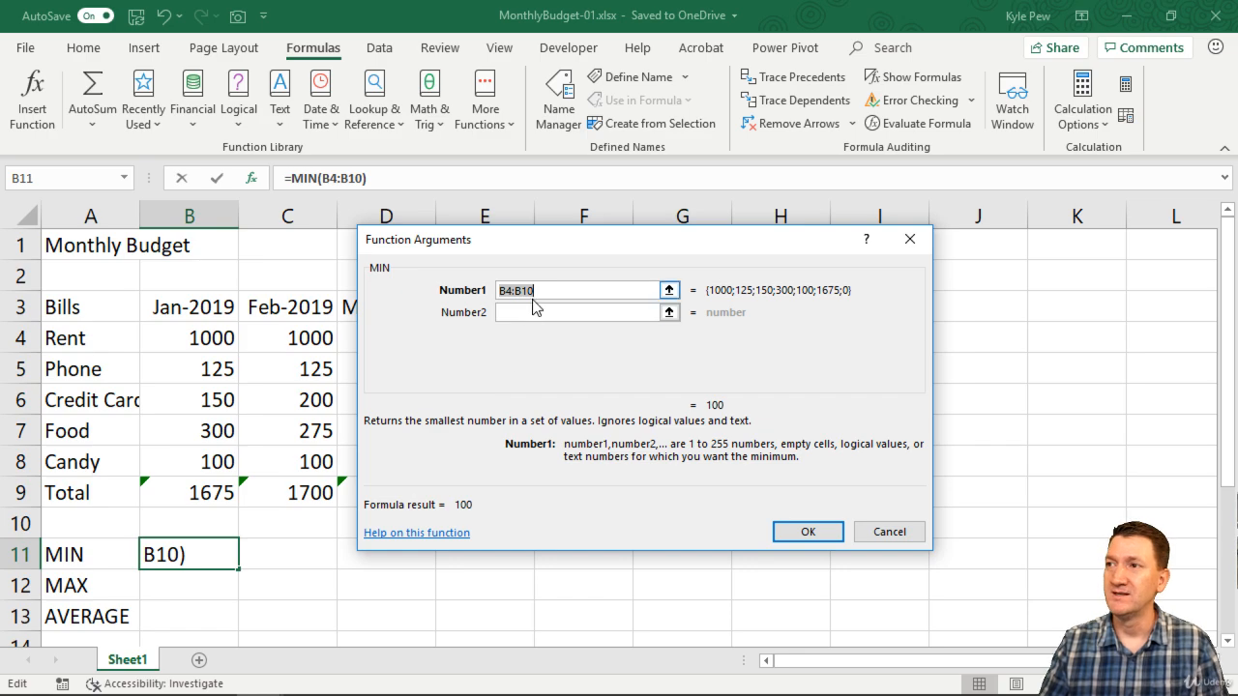
pyautogui.press('BackSpace')
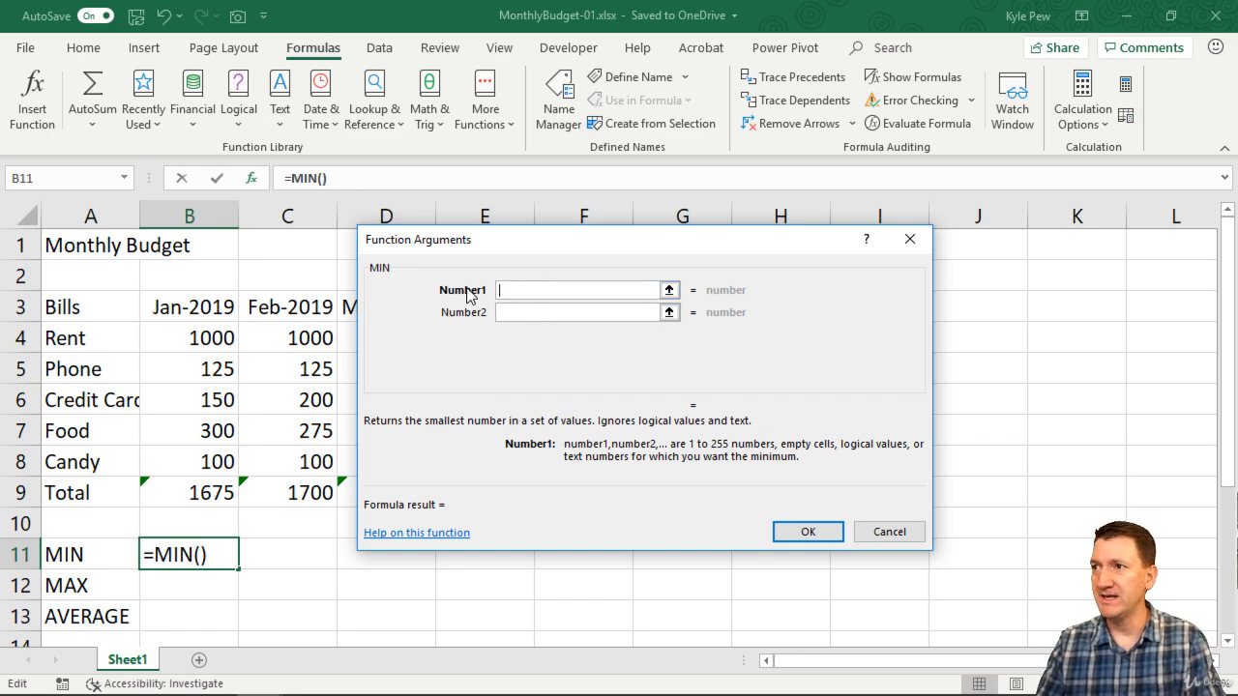
pyautogui.click(203, 340)
pyautogui.moveTo(204, 341); pyautogui.dragTo(211, 461)
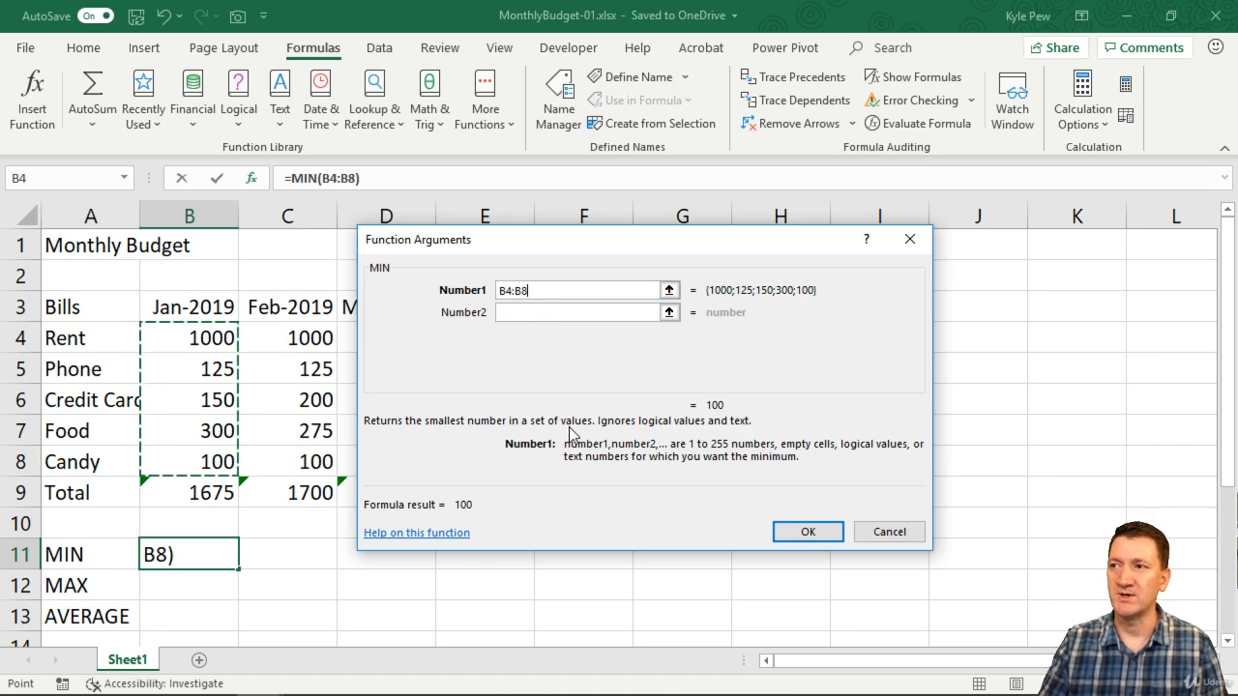
pyautogui.click(802, 535)
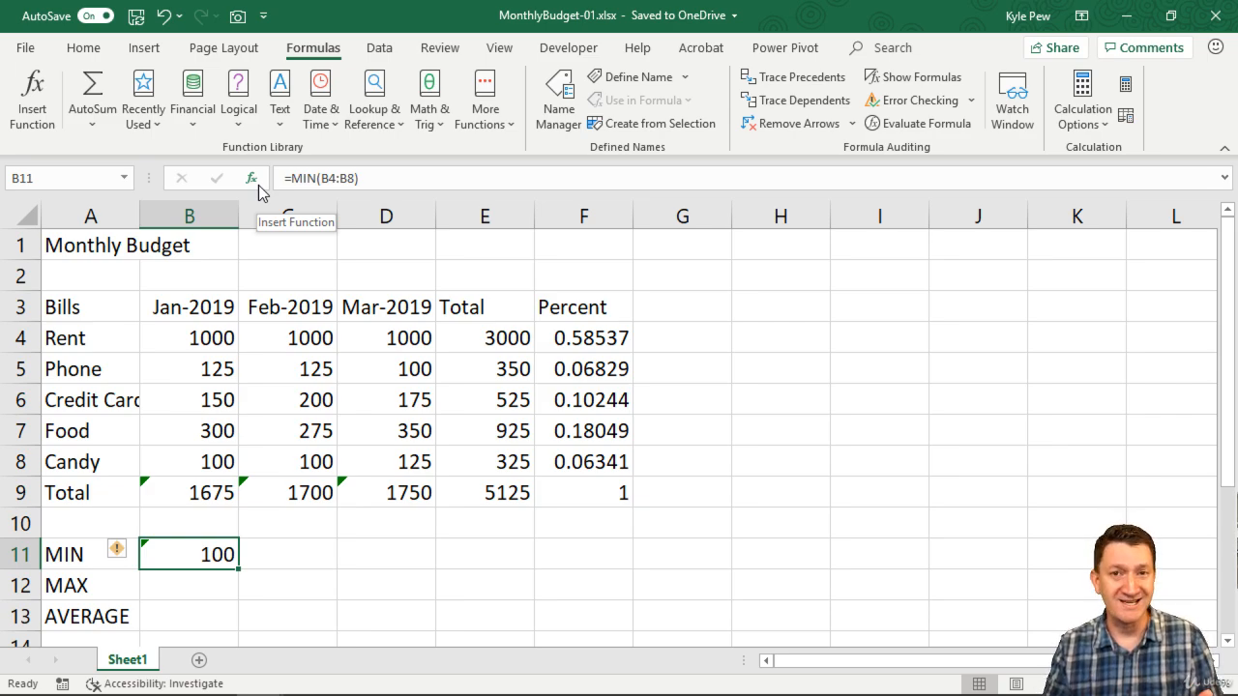
# Search the available functions for "max" and insert the MAX function in cell B12.
pyautogui.click(186, 586)
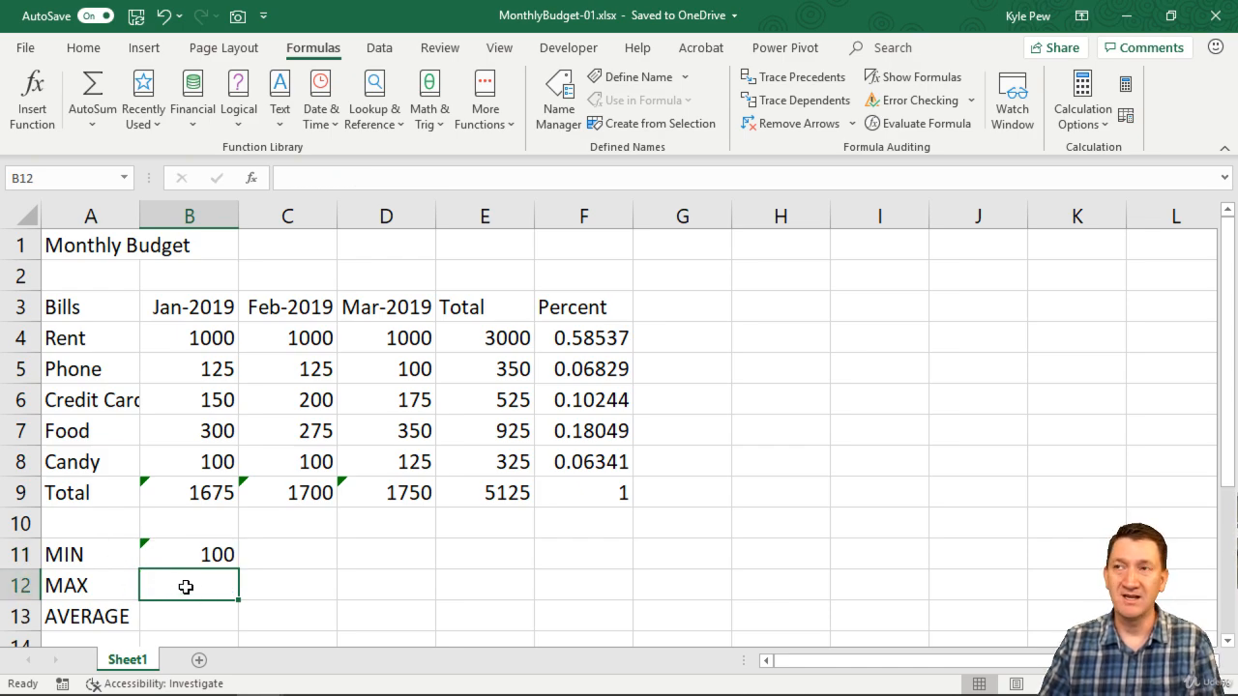
pyautogui.click(253, 180)
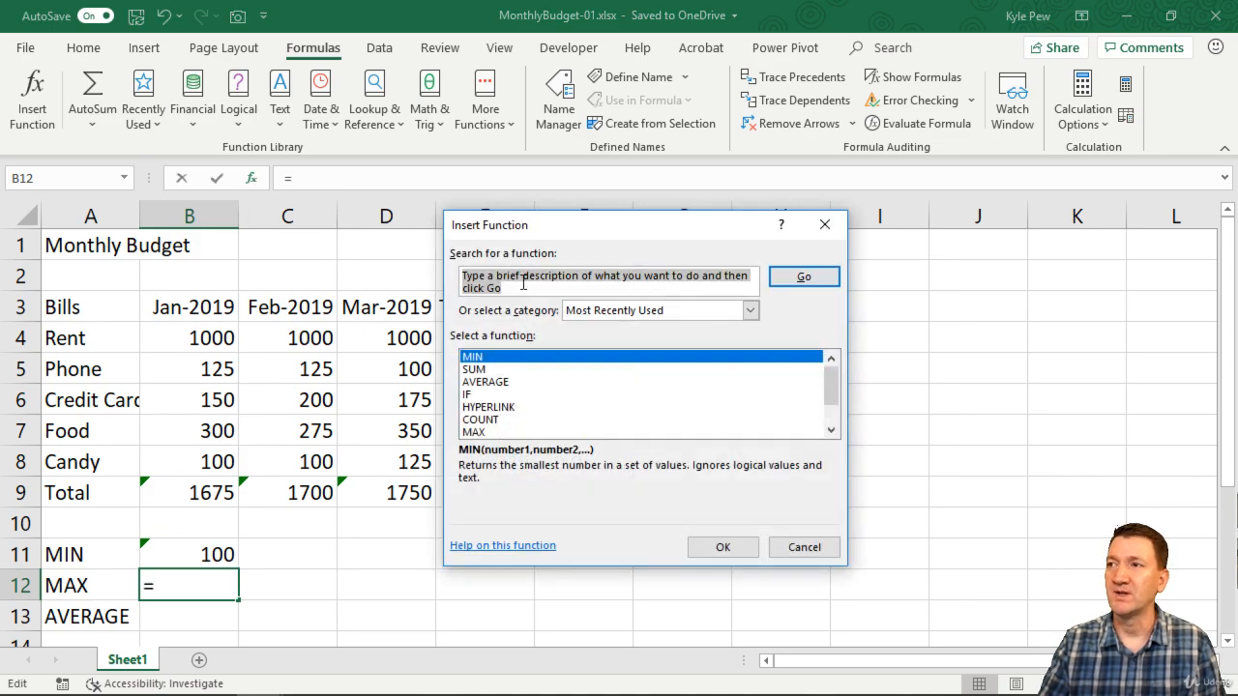
pyautogui.write('max')
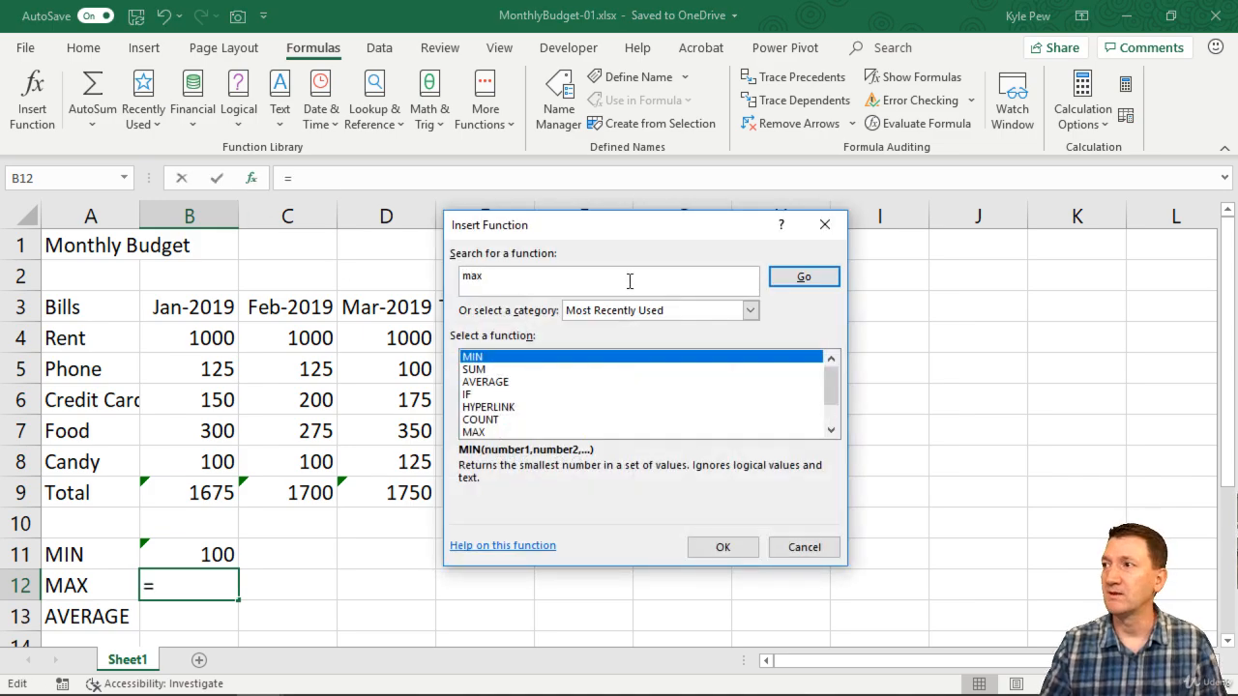
pyautogui.click(799, 278)
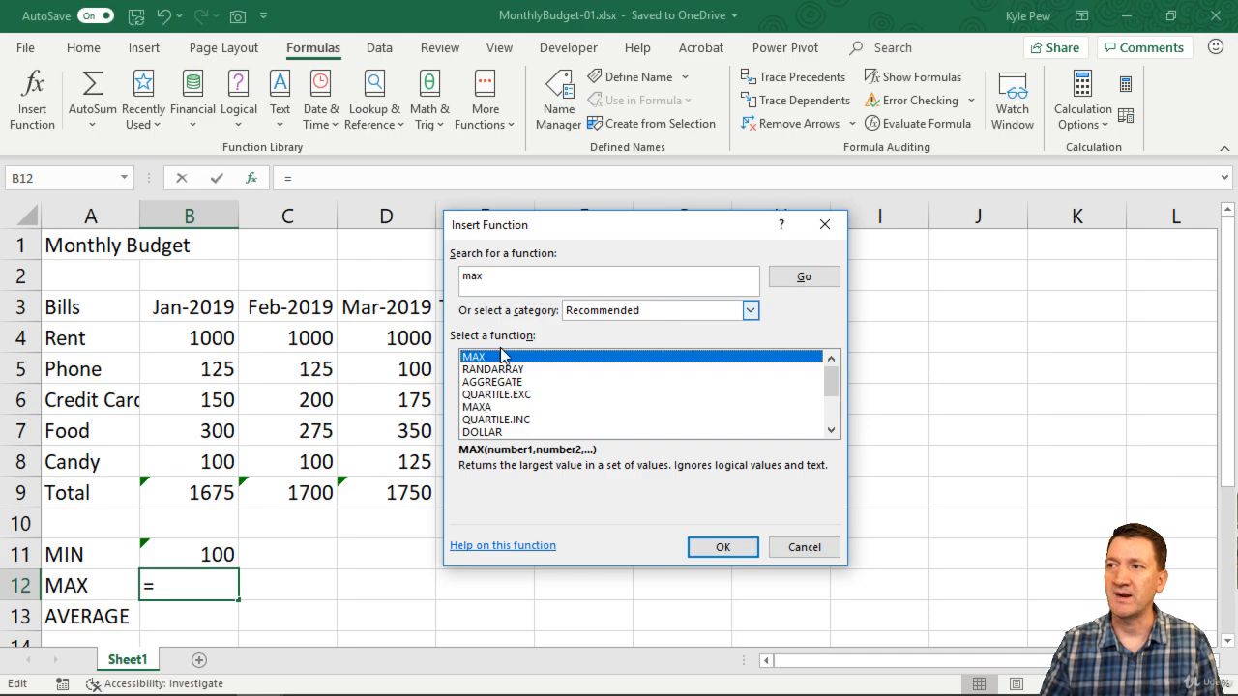
pyautogui.click(721, 547)
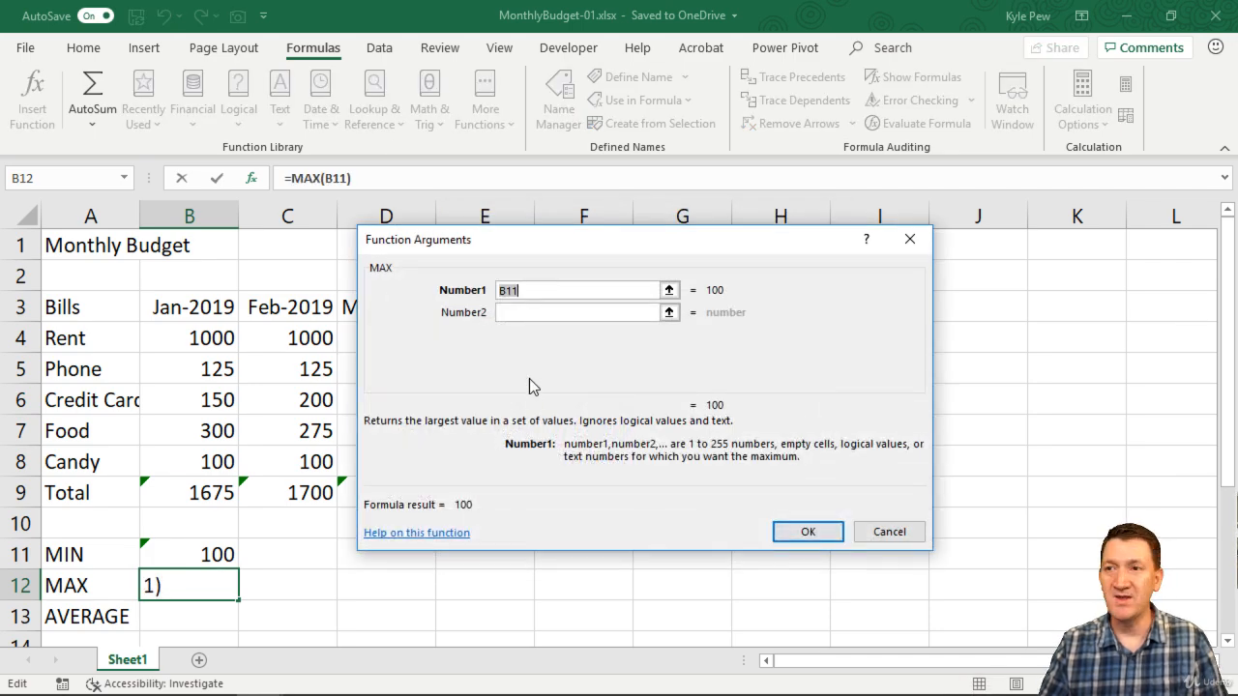
# Replace the suggested MAX argument with the range B4:B8 and complete the formula in B12.
pyautogui.moveTo(533, 291); pyautogui.dragTo(492, 290)
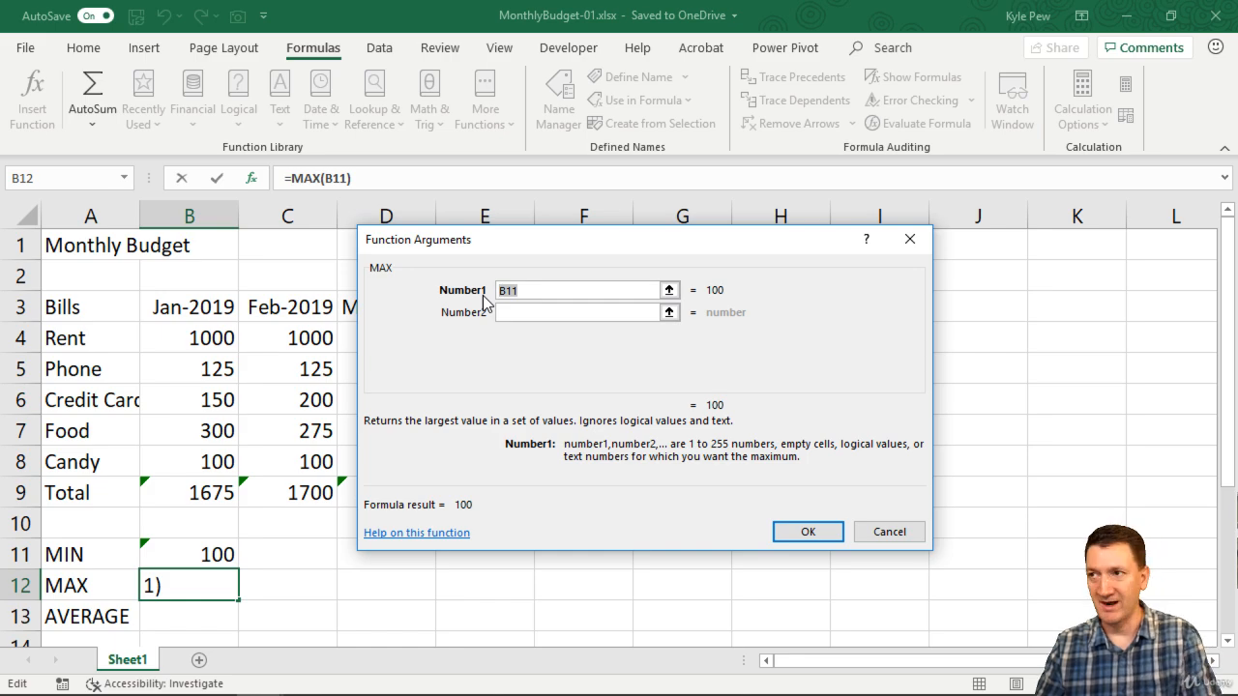
pyautogui.press('BackSpace')
pyautogui.click(210, 343)
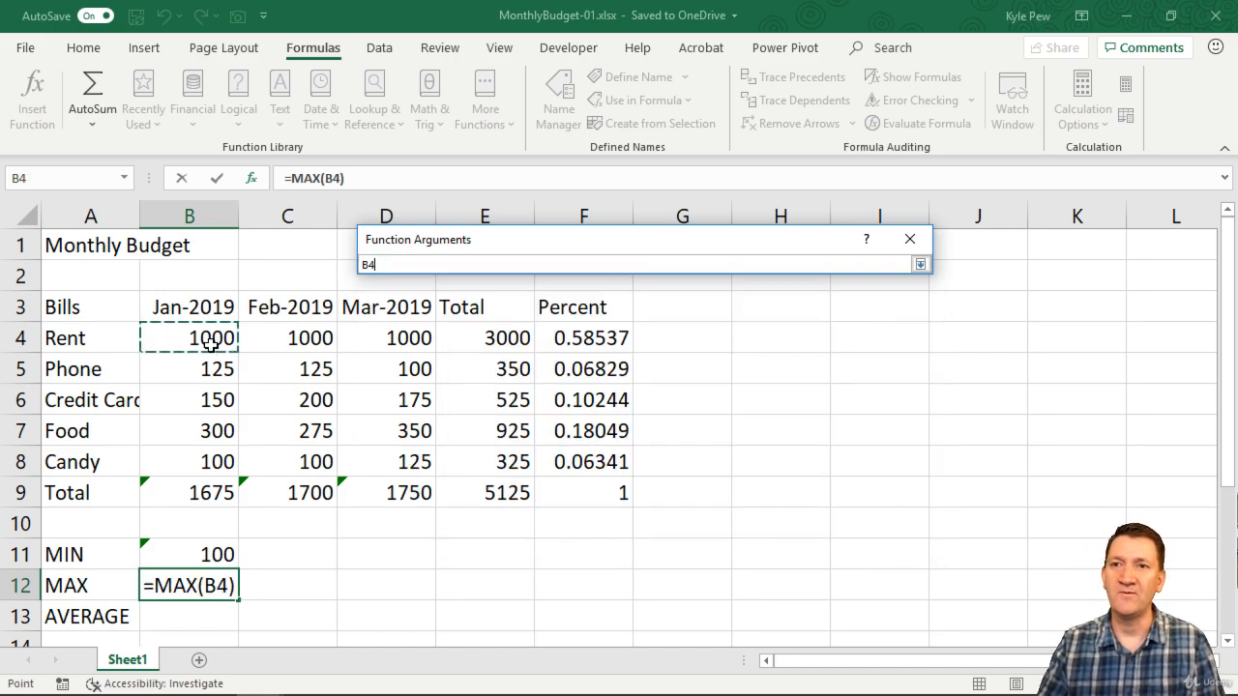
pyautogui.moveTo(210, 343); pyautogui.dragTo(223, 456)
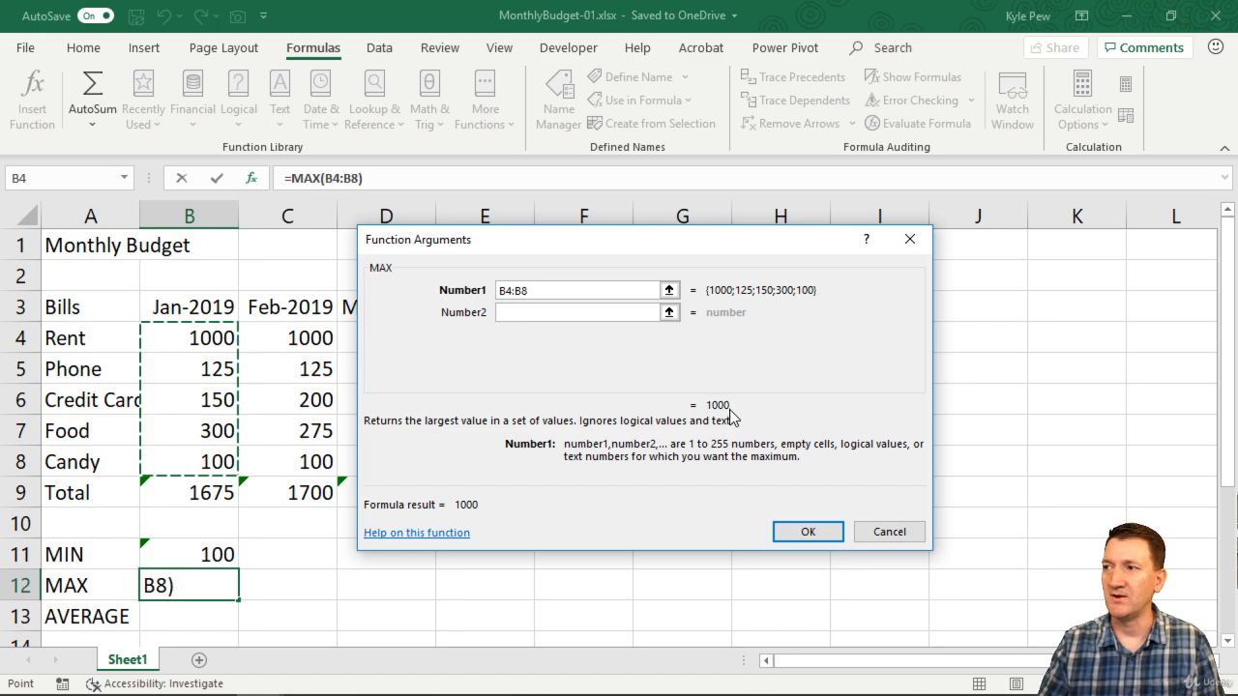
pyautogui.click(803, 533)
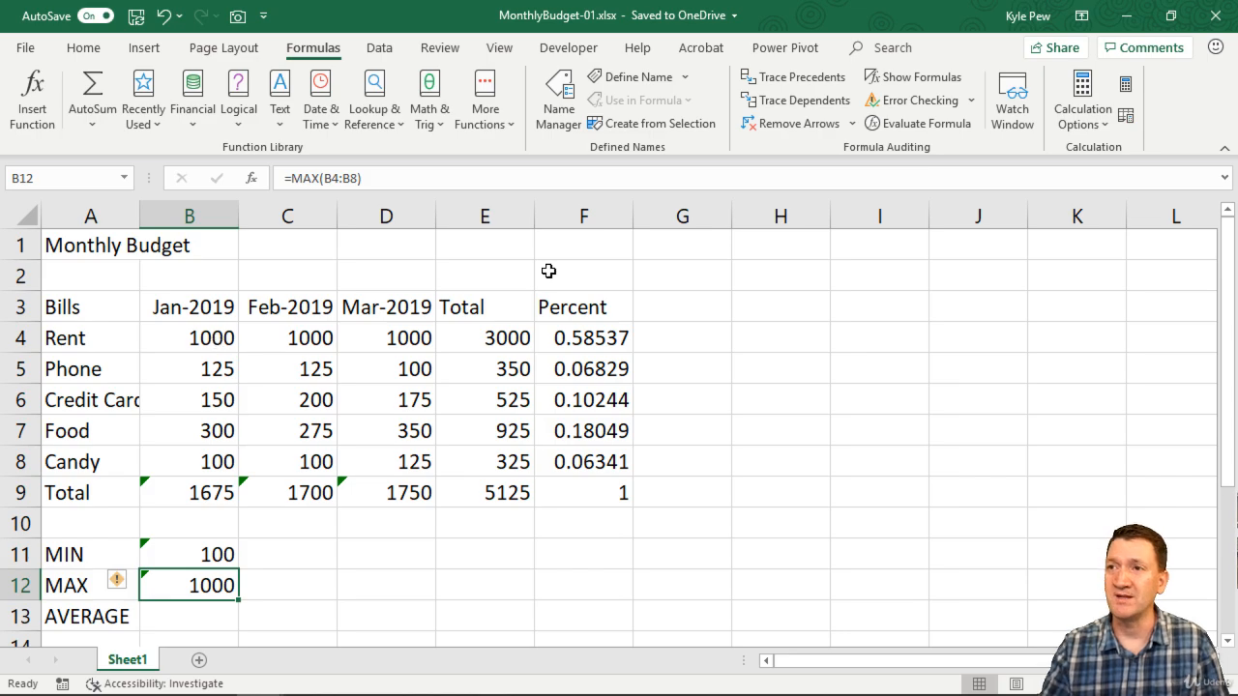
pyautogui.moveTo(299, 555); pyautogui.dragTo(387, 577)
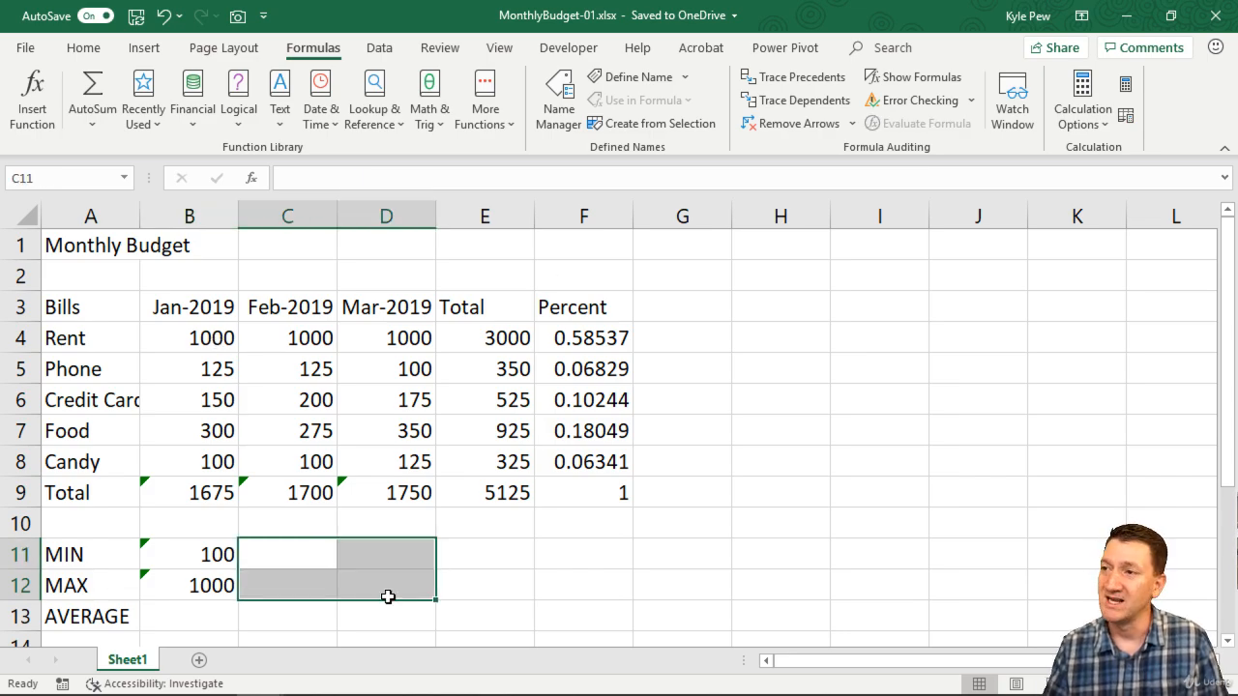
pyautogui.moveTo(471, 559); pyautogui.dragTo(599, 589)
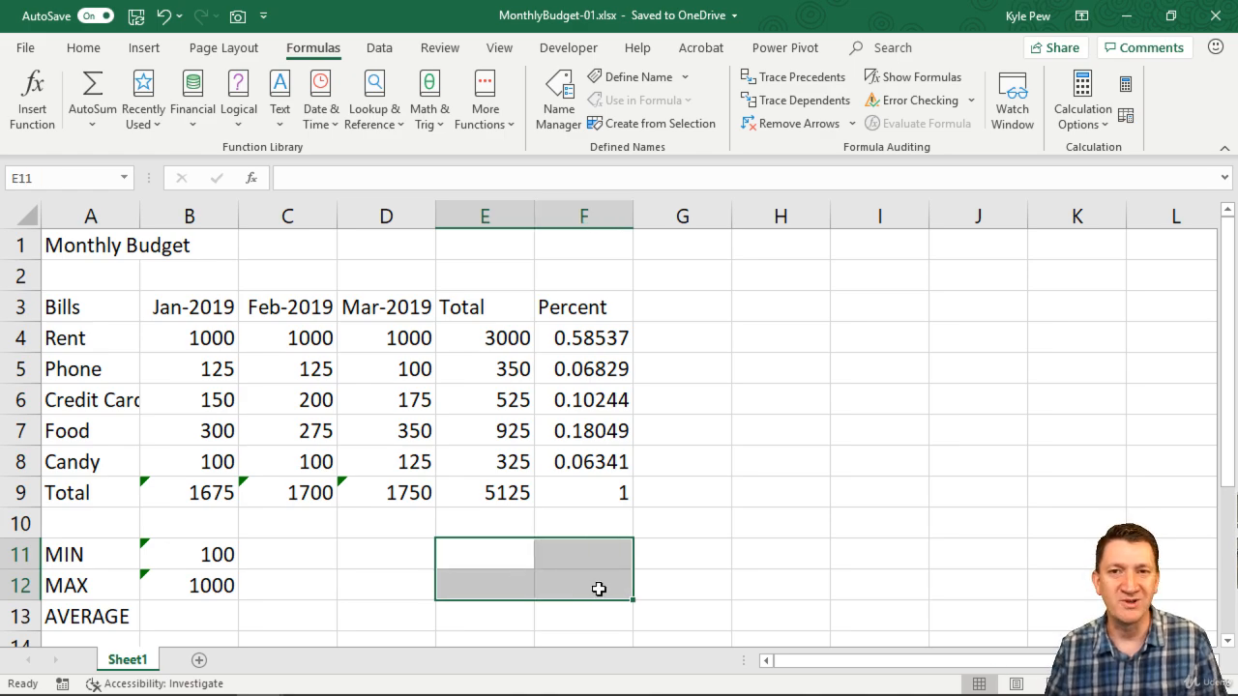